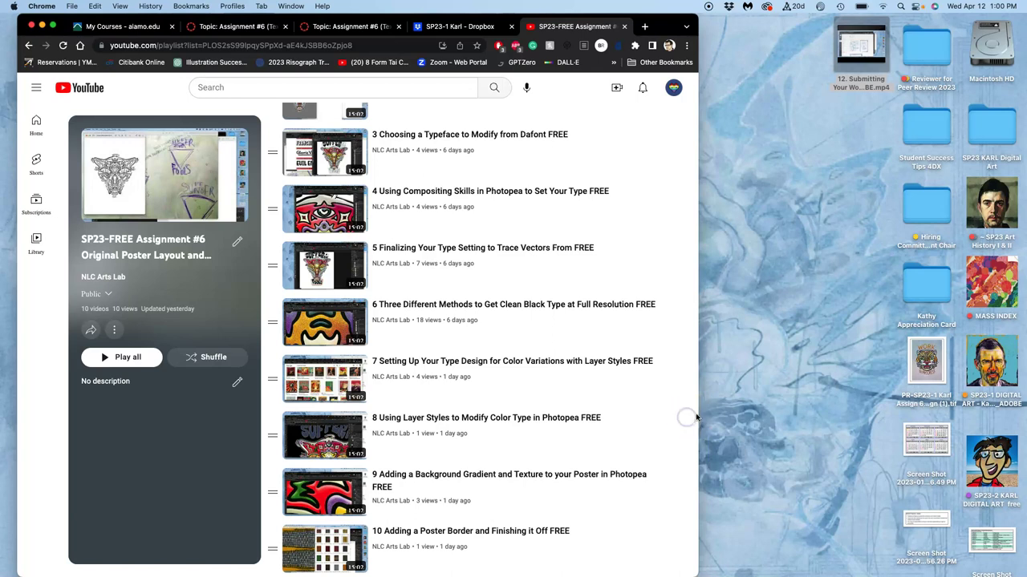
- Widen the browser window and browse the ten-video Assignment #6 poster-layout playlist
drag(697, 413, 898, 404)
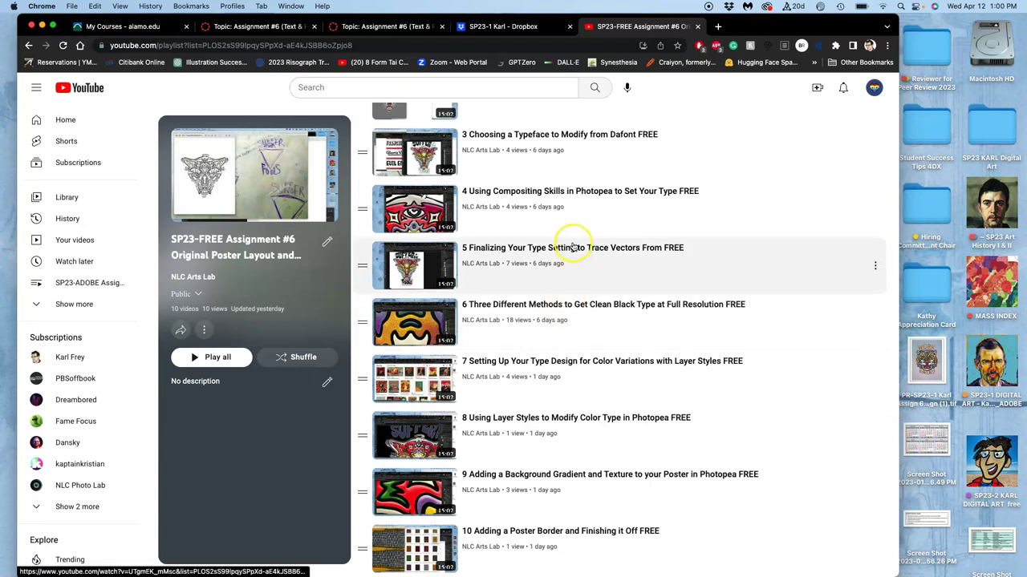
scroll(577, 249, up, 3)
scroll(573, 247, up, 2)
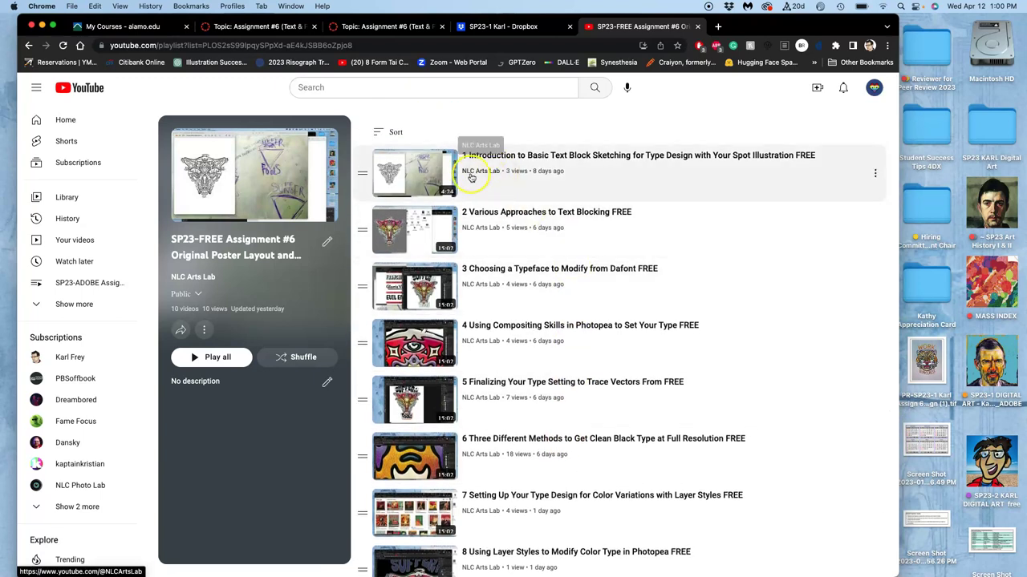
scroll(531, 261, down, 2)
scroll(531, 267, down, 1)
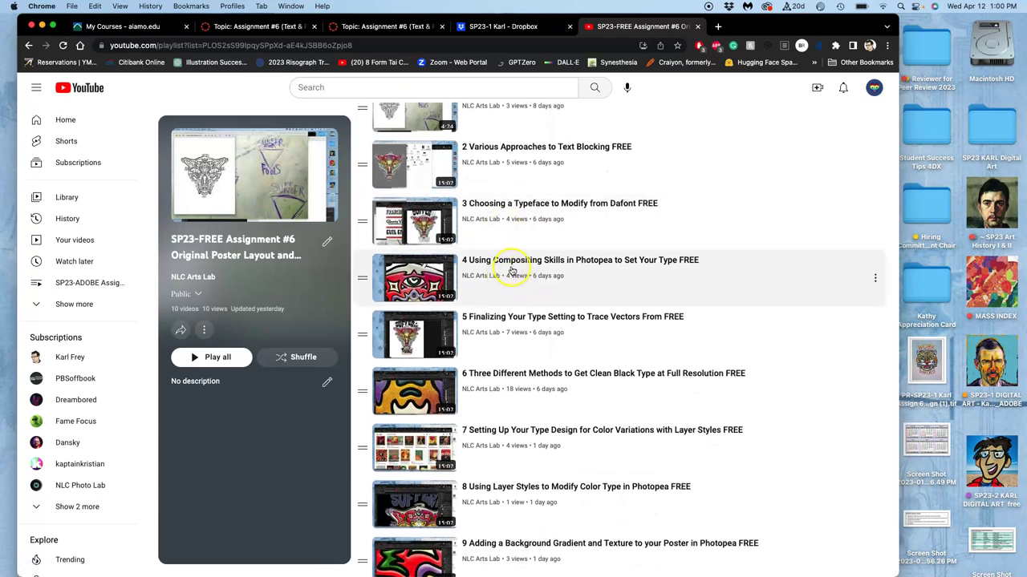
scroll(511, 271, down, 1)
scroll(511, 270, down, 3)
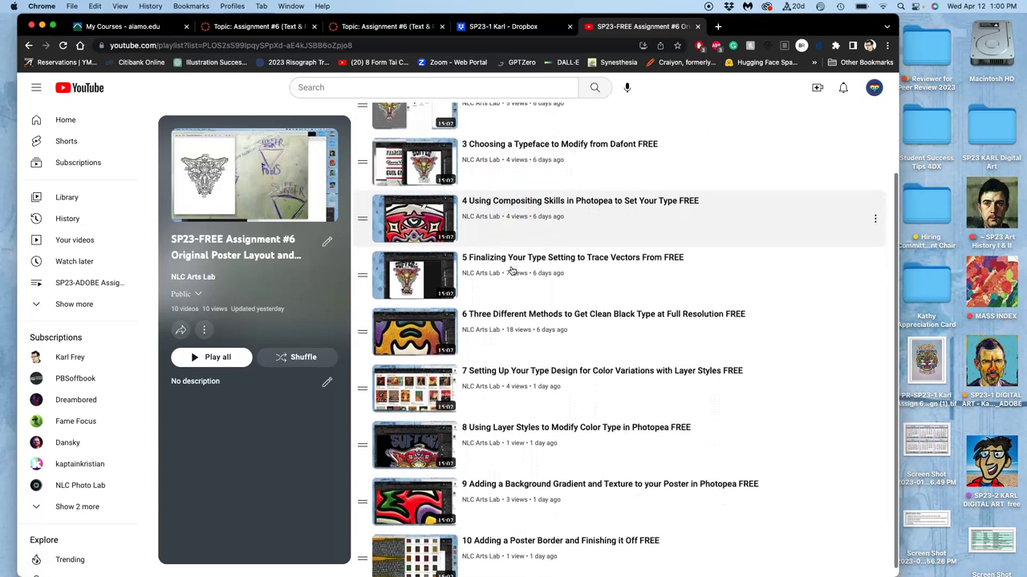
click(529, 327)
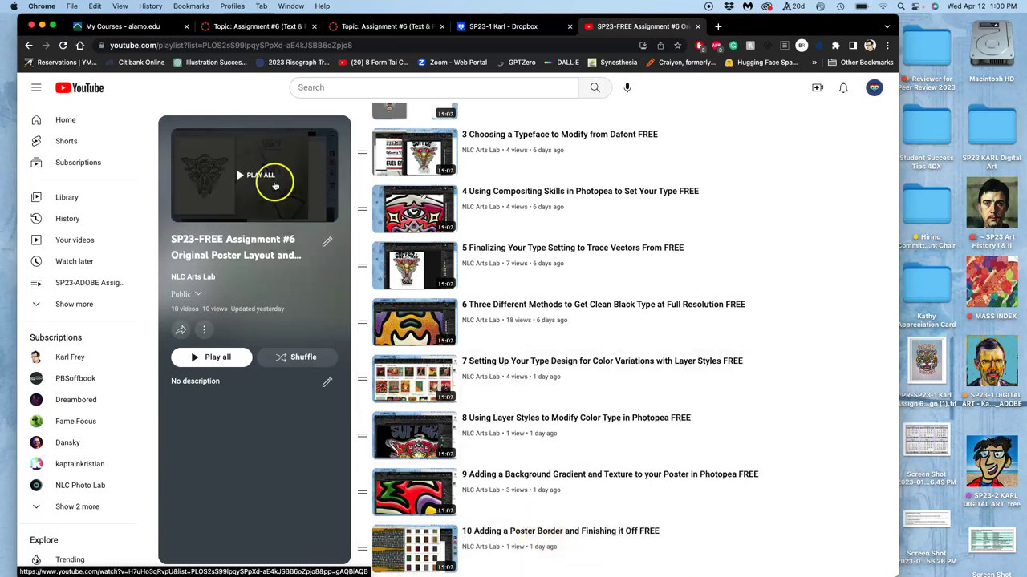
- Open the SUFFER NO FOOLS discussion and review its grading rubric and Keen Gaming example
click(258, 27)
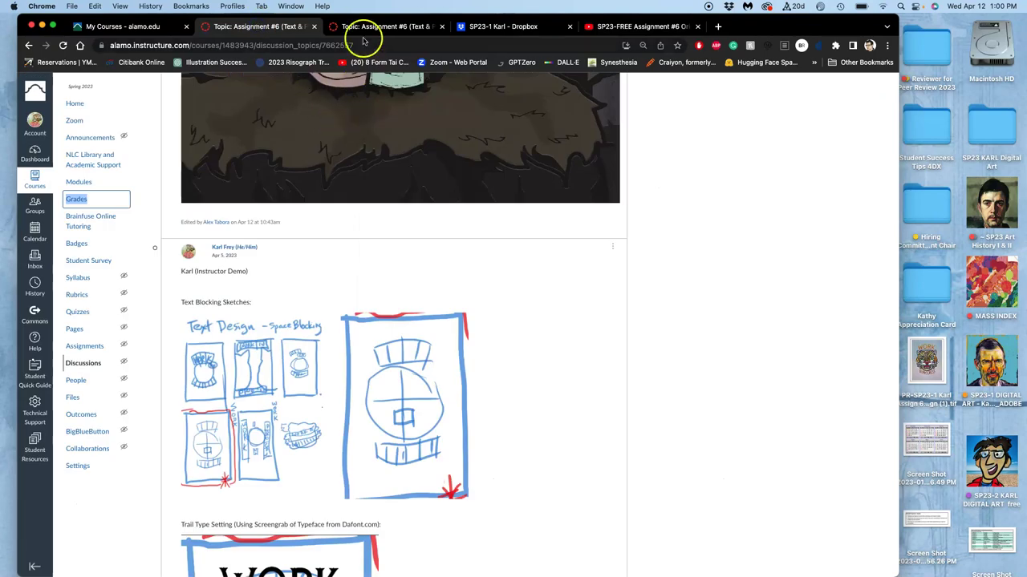
click(356, 27)
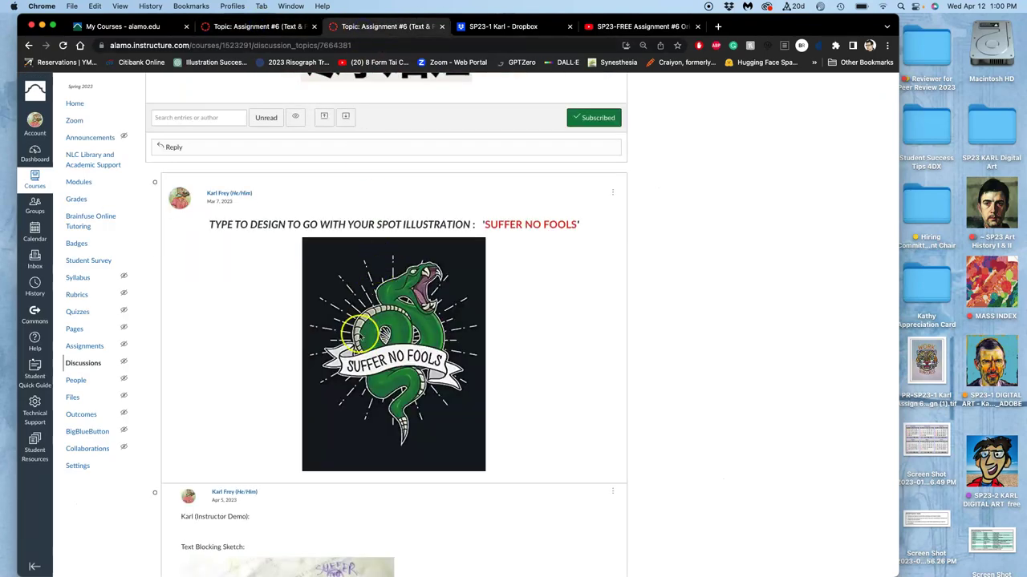
scroll(358, 336, down, 10)
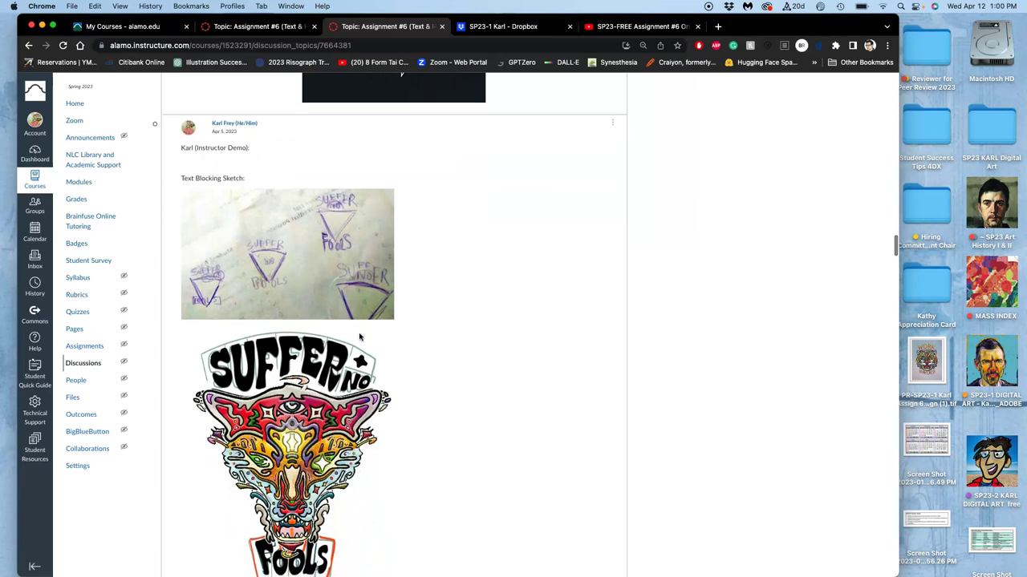
scroll(359, 337, down, 5)
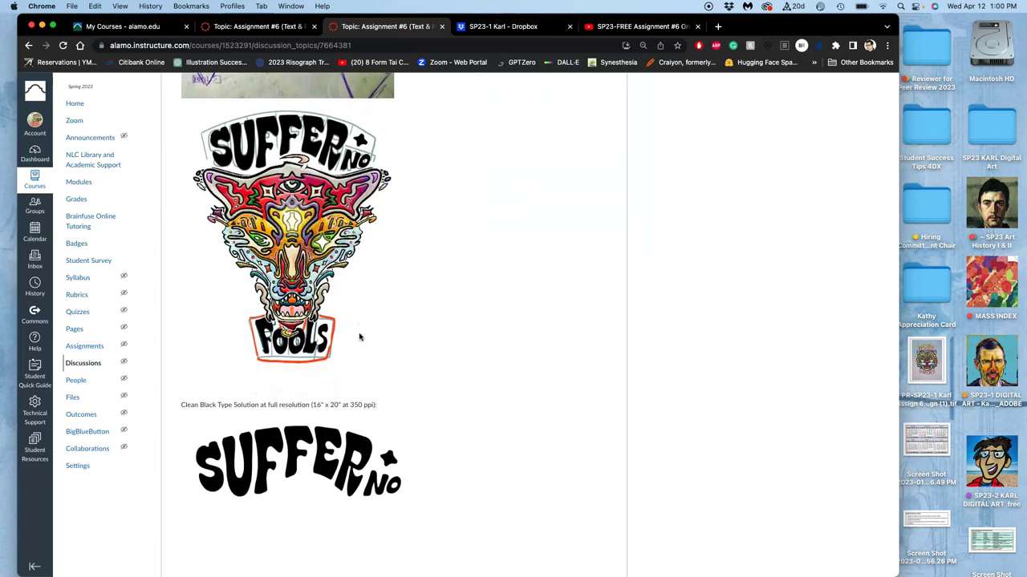
scroll(359, 337, up, 10)
scroll(359, 337, down, 5)
scroll(257, 291, up, 9)
scroll(258, 290, down, 20)
scroll(257, 290, up, 5)
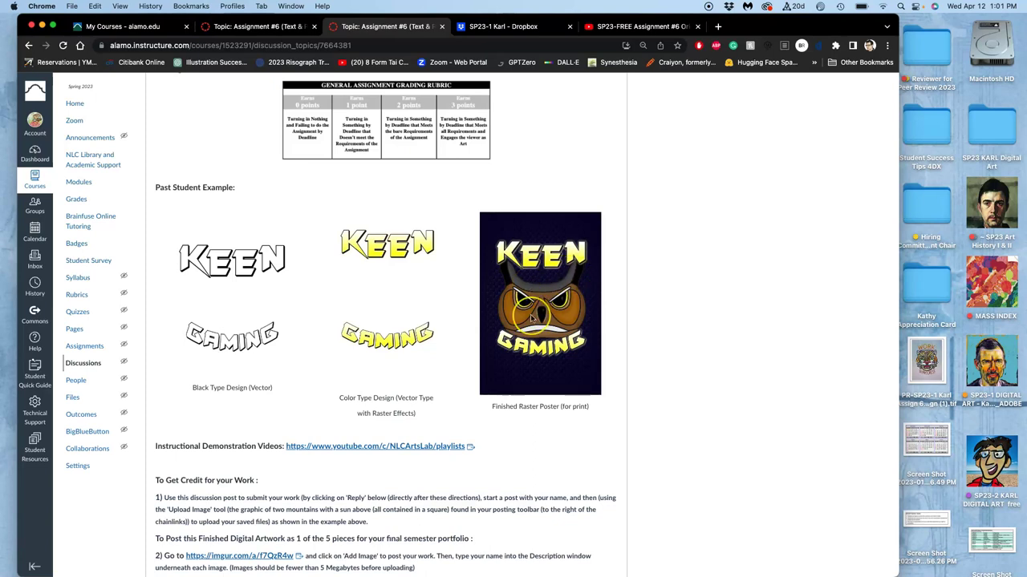
- Scroll to the text blocking sketch and clean black type solution at 16" x 20", 350 ppi
scroll(530, 296, down, 5)
scroll(530, 318, down, 15)
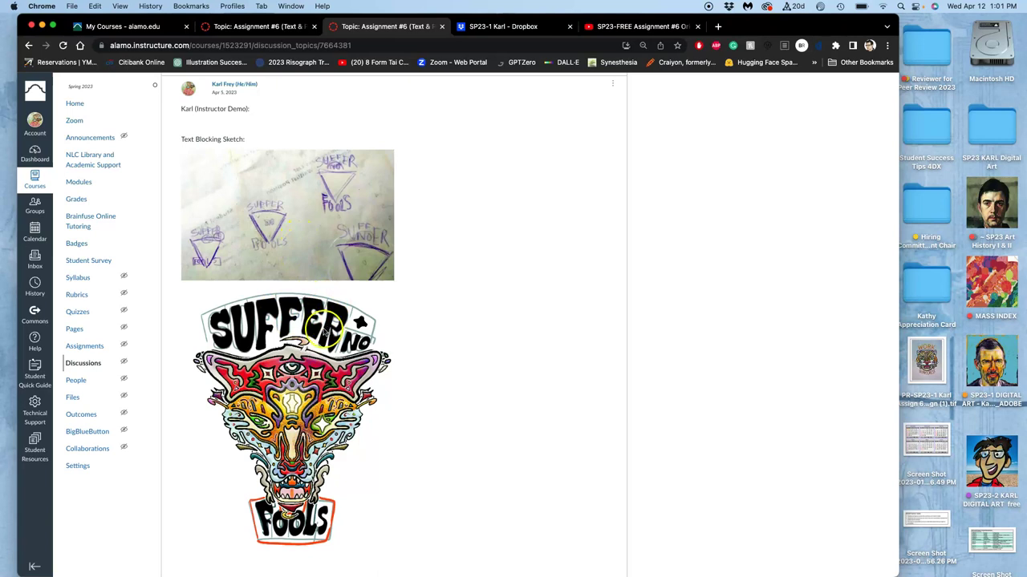
scroll(329, 327, down, 7)
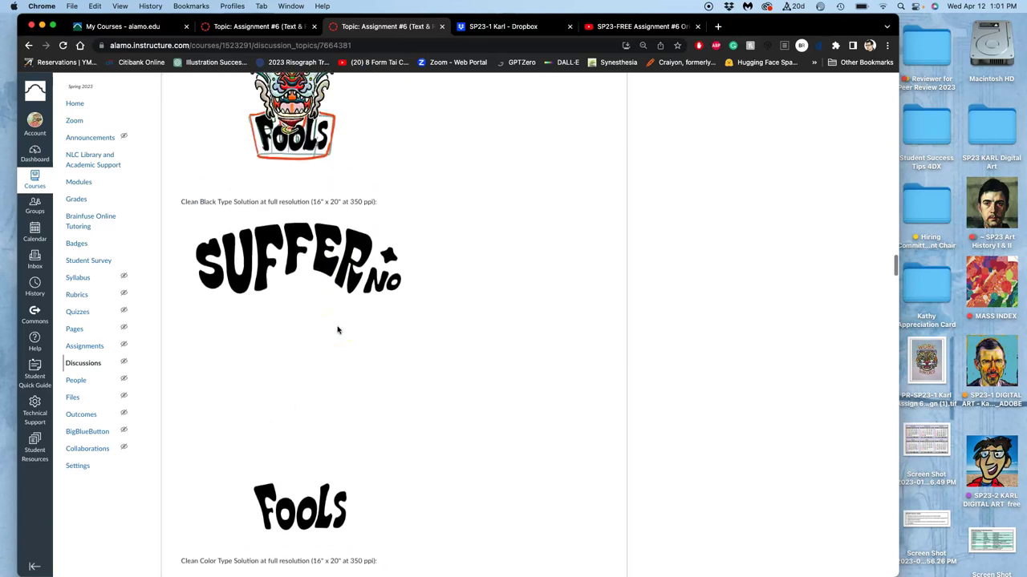
scroll(338, 329, up, 11)
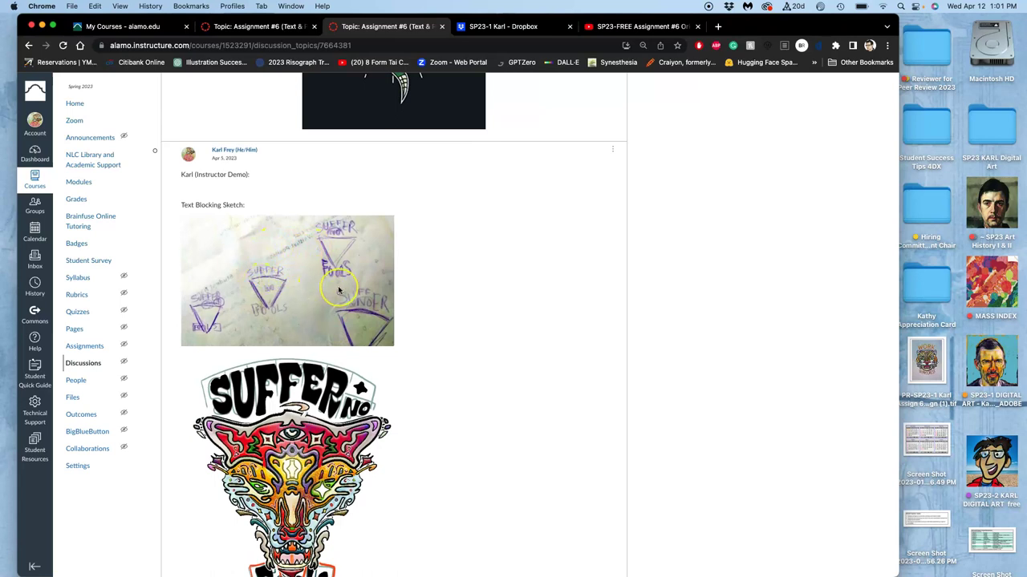
scroll(339, 290, down, 1)
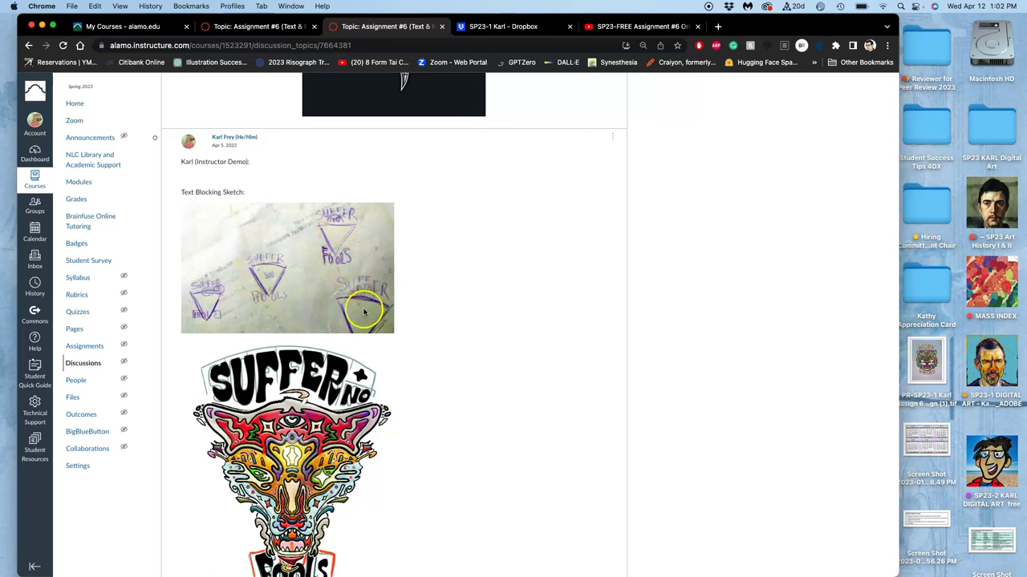
scroll(365, 305, down, 2)
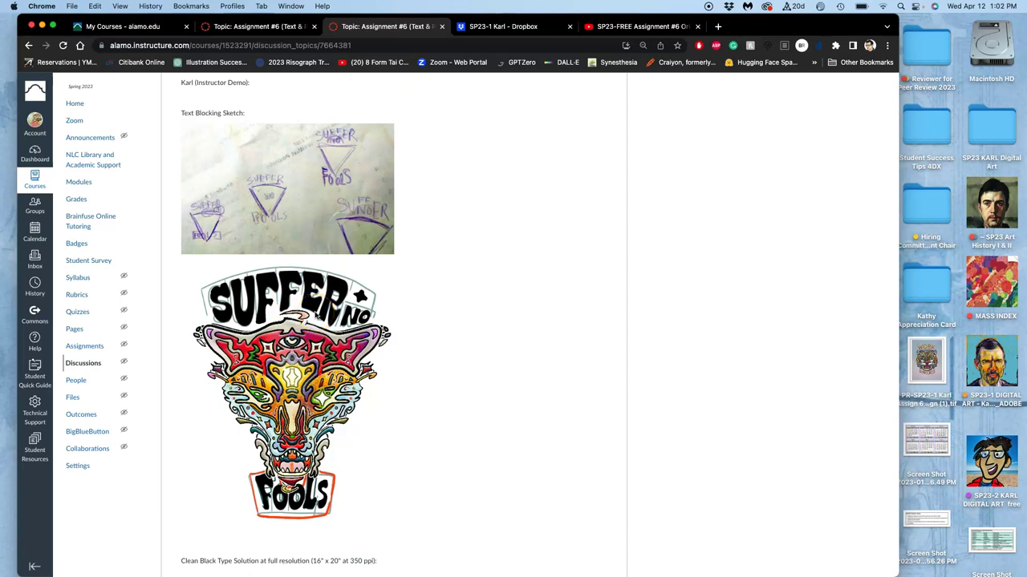
scroll(306, 324, down, 5)
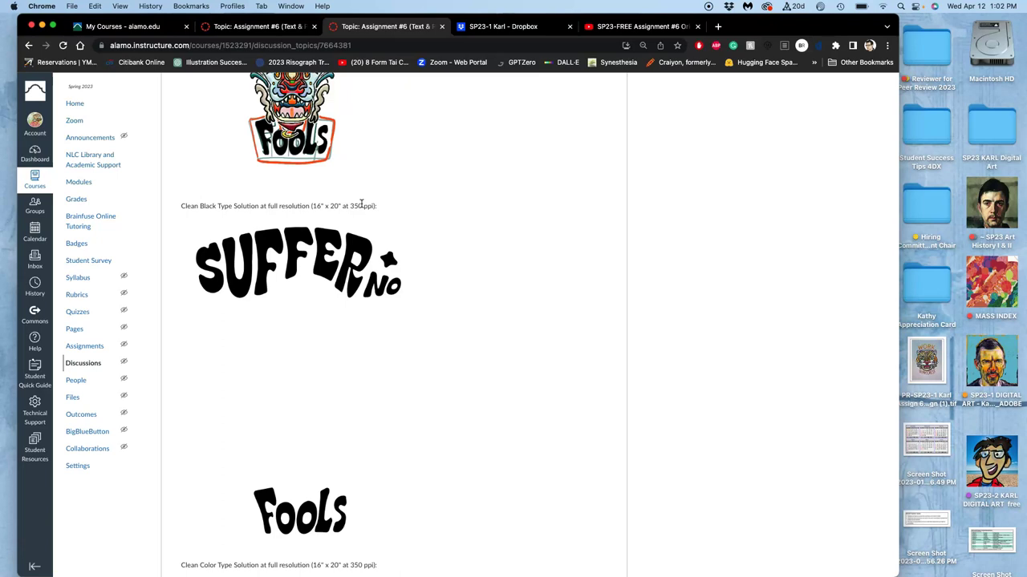
- Scroll past the clean color type solution to the finished poster with background and border
scroll(361, 204, down, 2)
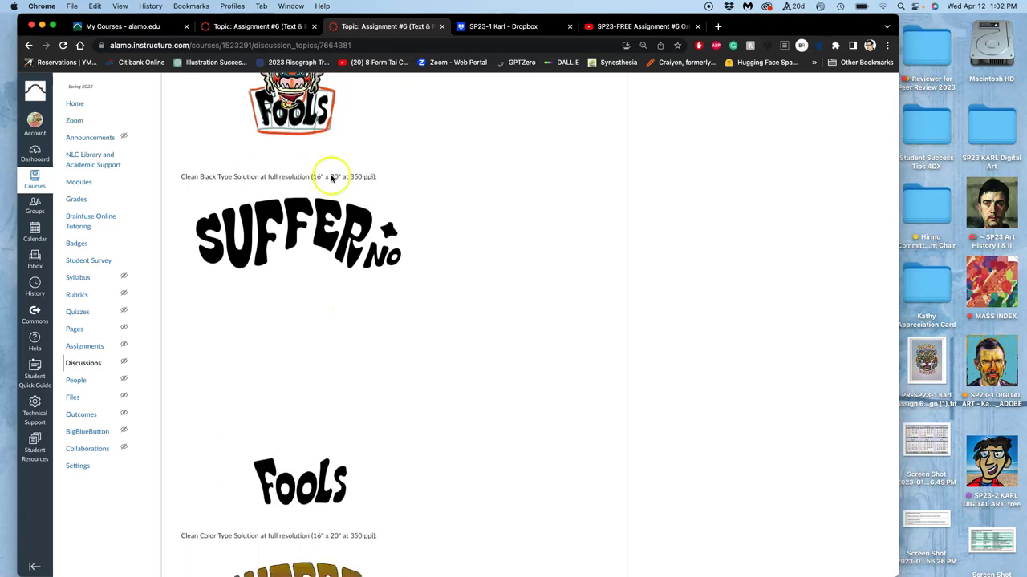
scroll(331, 387, down, 10)
scroll(329, 389, up, 2)
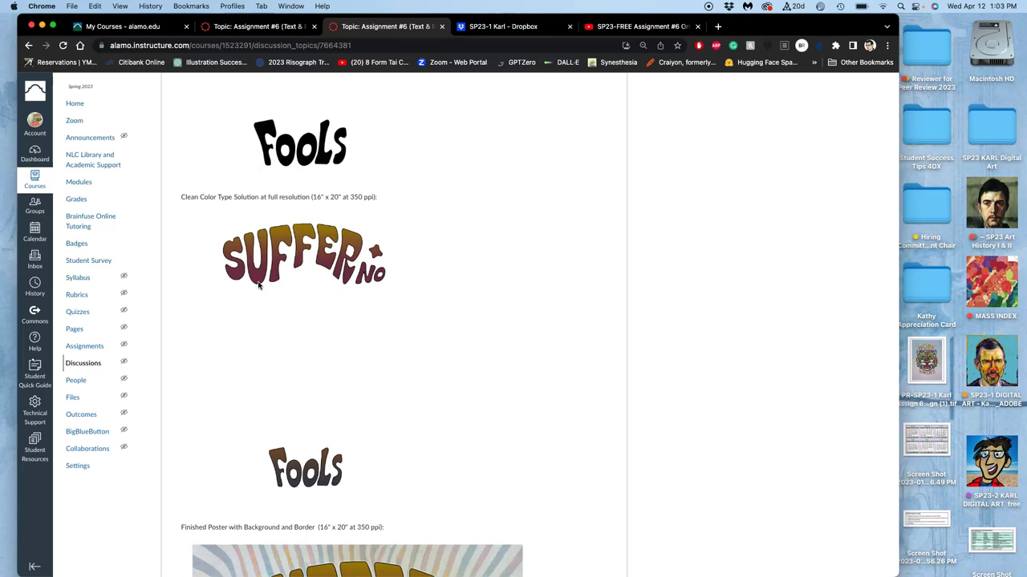
scroll(258, 285, down, 2)
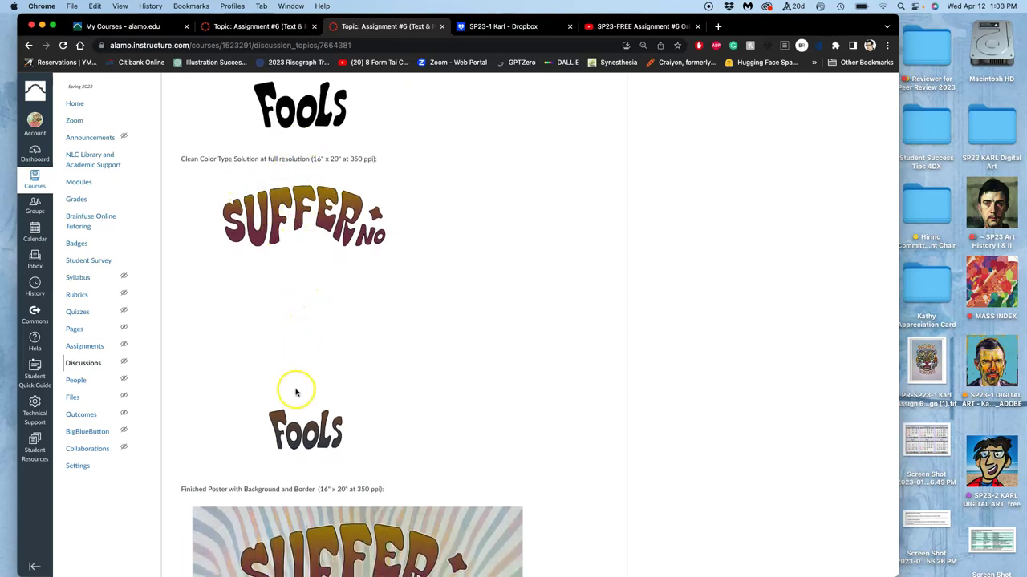
scroll(302, 390, down, 10)
scroll(303, 389, up, 1)
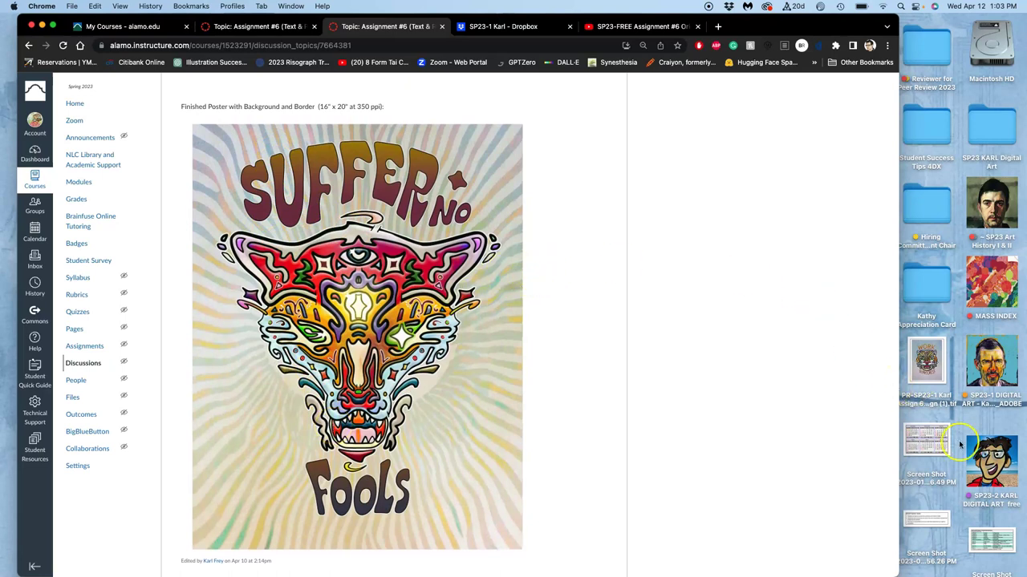
- Open Assign #6 from the digital art course folder and place it beside the browser
click(984, 454)
double_click(984, 453)
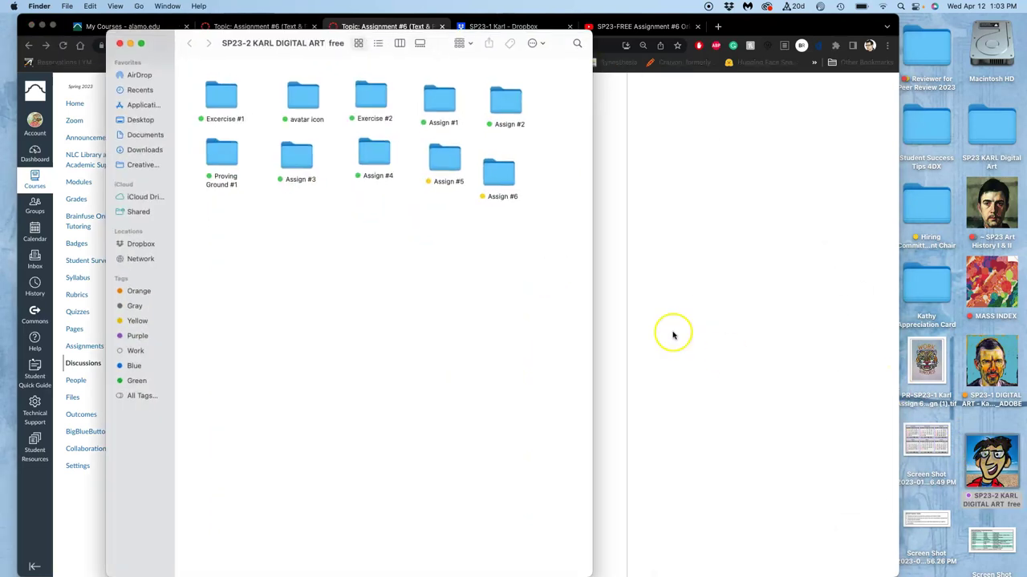
double_click(506, 181)
click(440, 233)
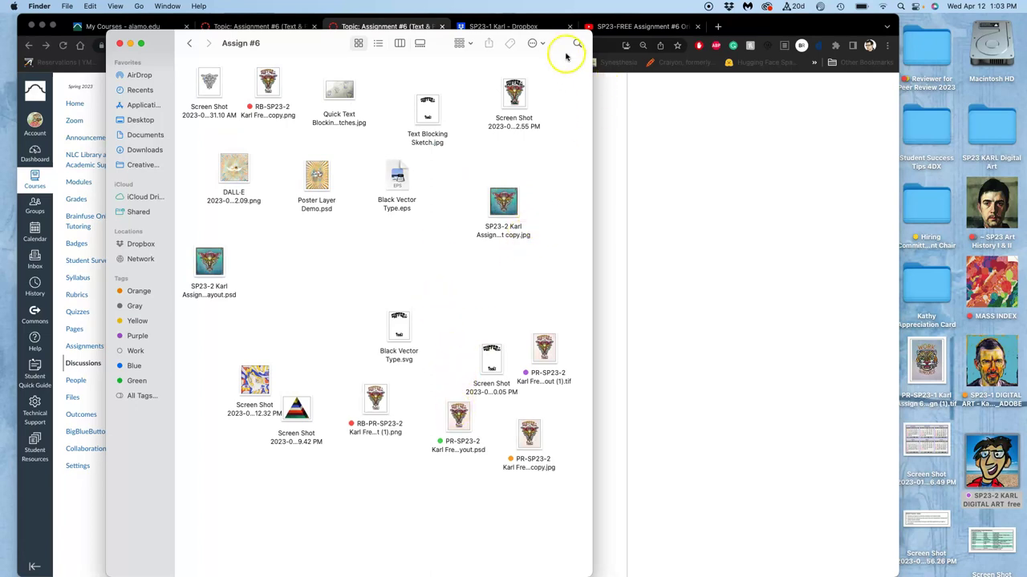
drag(311, 42, 758, 131)
click(730, 108)
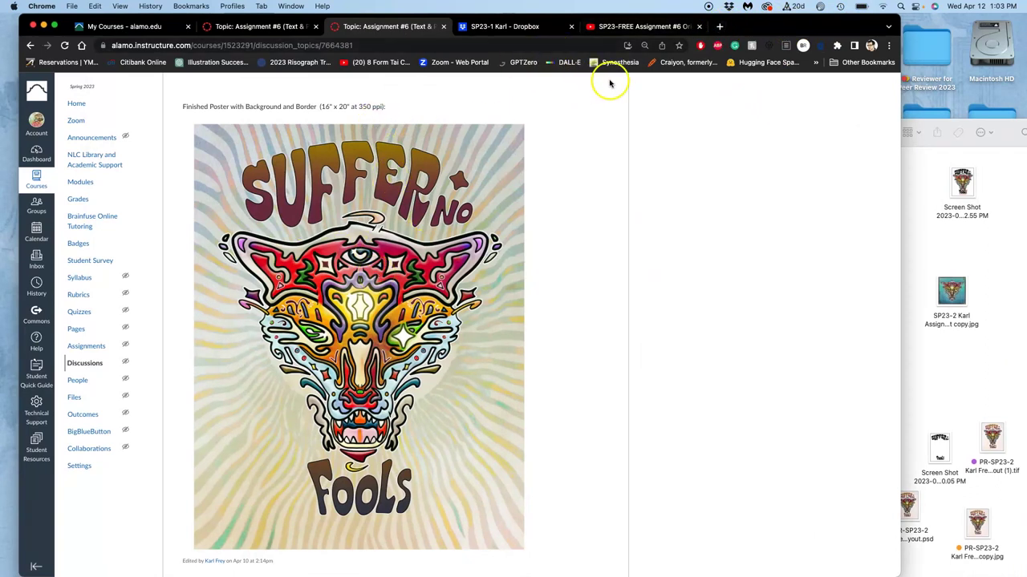
- Load photopea.com in a new browser tab, keeping the Assign #6 folder in front
click(719, 28)
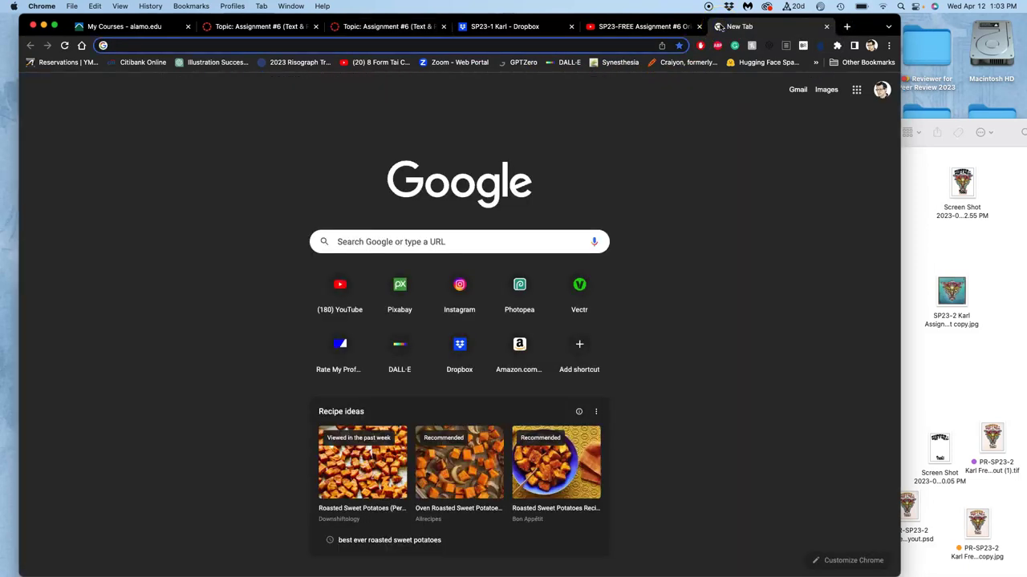
text(photopea.com)
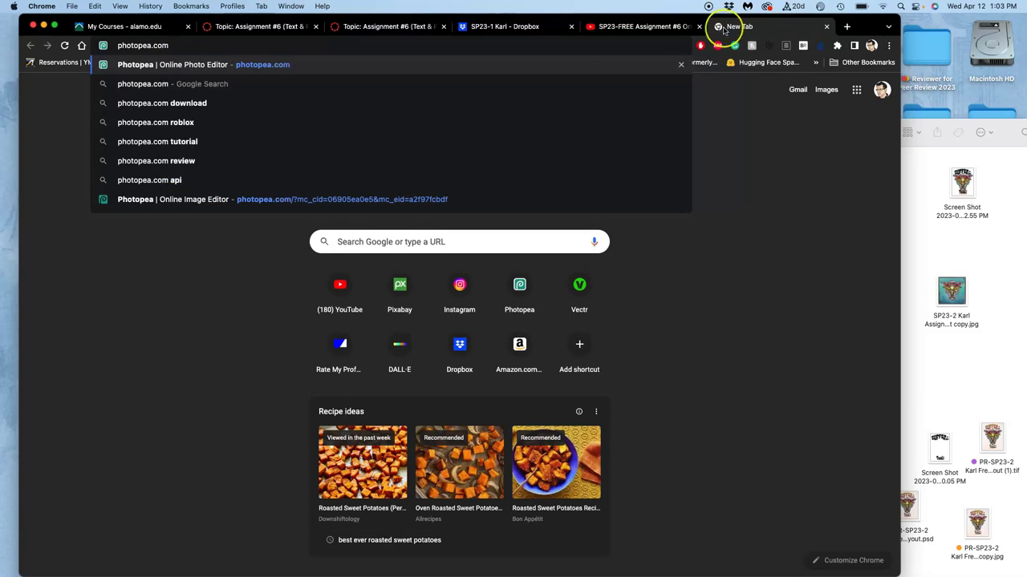
key(Return)
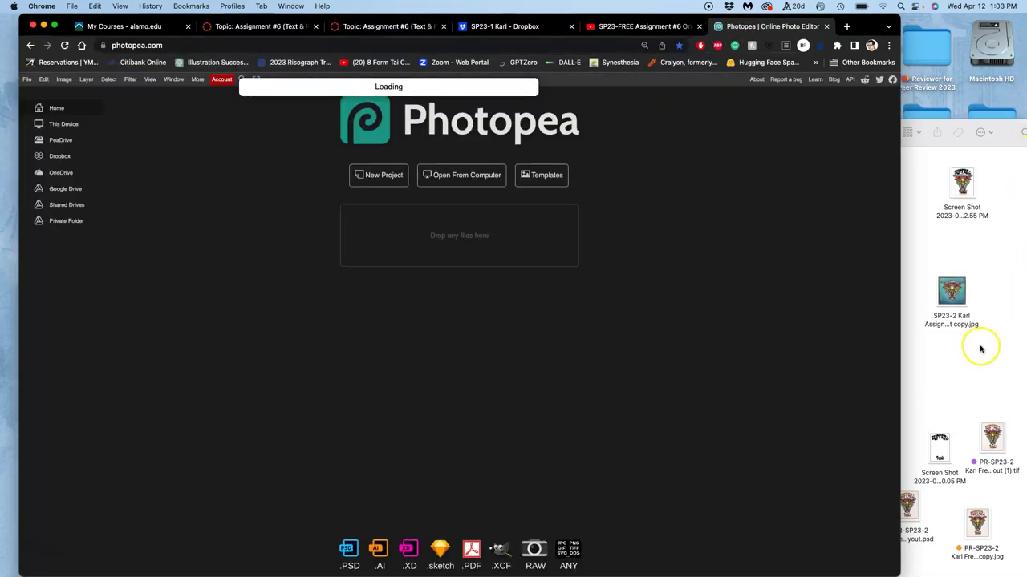
click(980, 347)
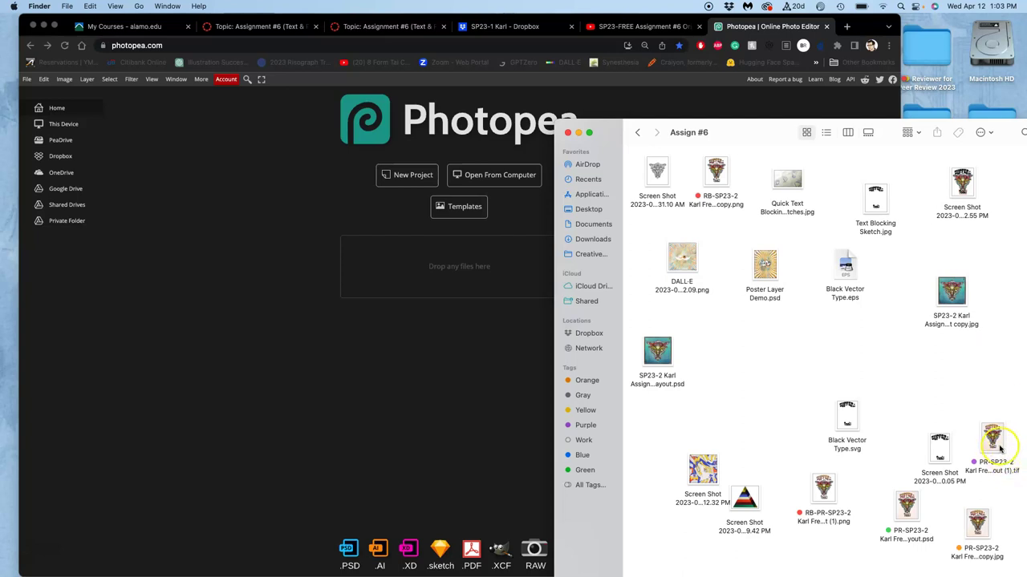
drag(992, 437, 918, 391)
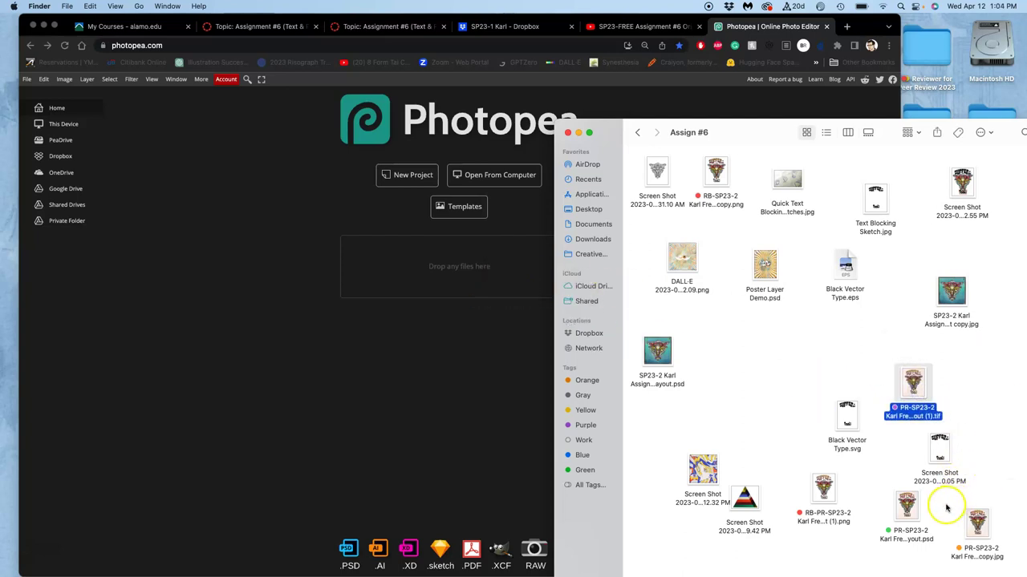
- Drag the layered poster PSD from Assign #6 into Photopea to open it
click(907, 501)
drag(906, 502, 461, 270)
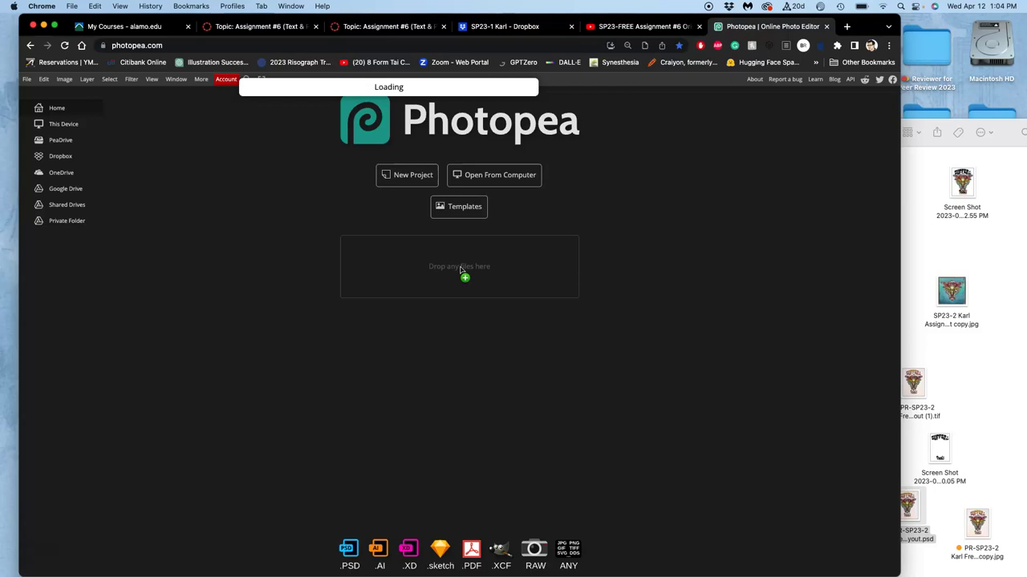
drag(461, 270, 479, 268)
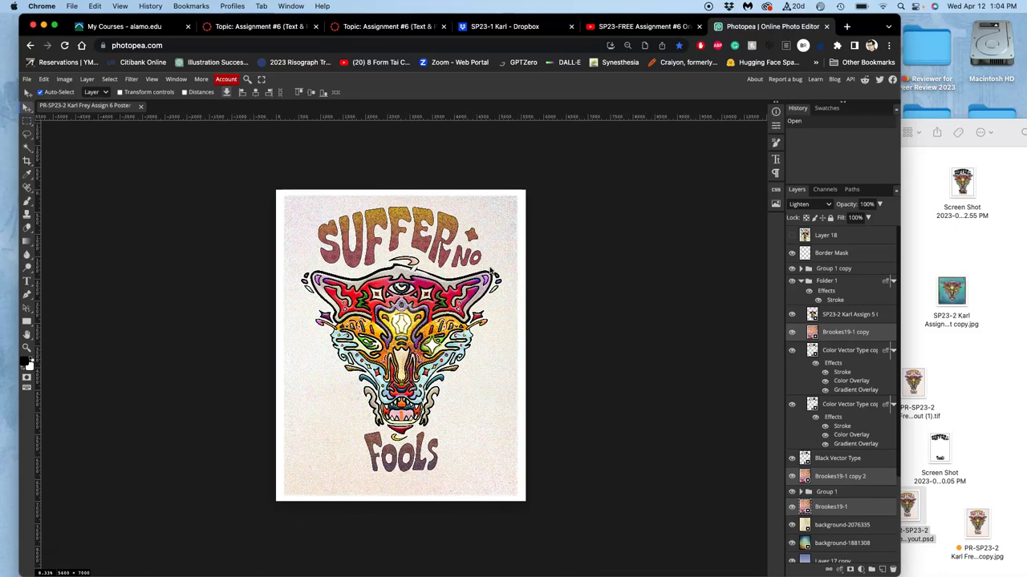
- Zoom into the poster and toggle Layer 18's sunburst texture off and back on
key(super+equal)
key(super+equal)
key(super+equal)
key(super+equal)
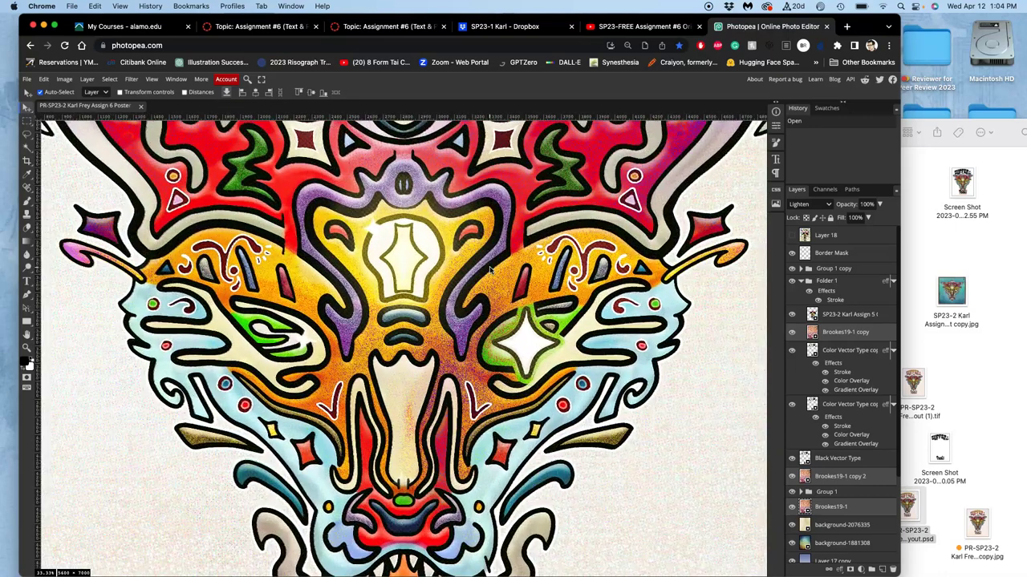
scroll(137, 414, down, 5)
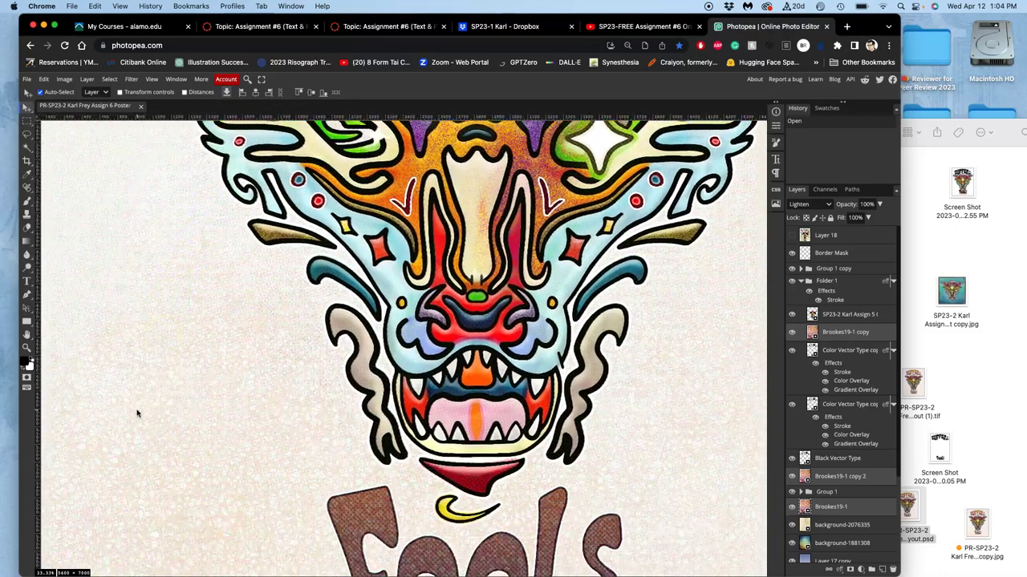
scroll(137, 414, down, 5)
scroll(138, 414, right, 2)
scroll(137, 414, up, 3)
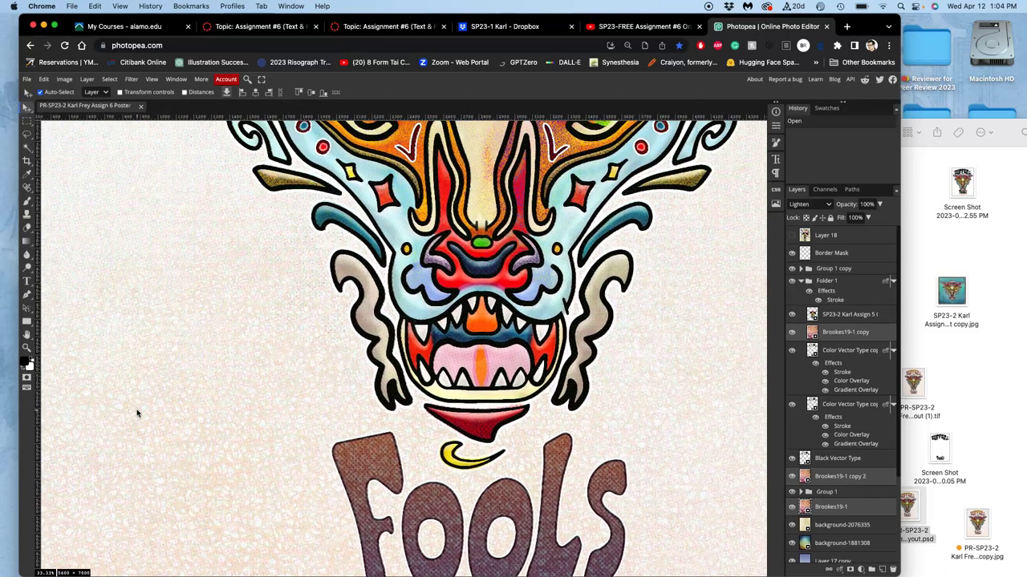
scroll(137, 414, down, 2)
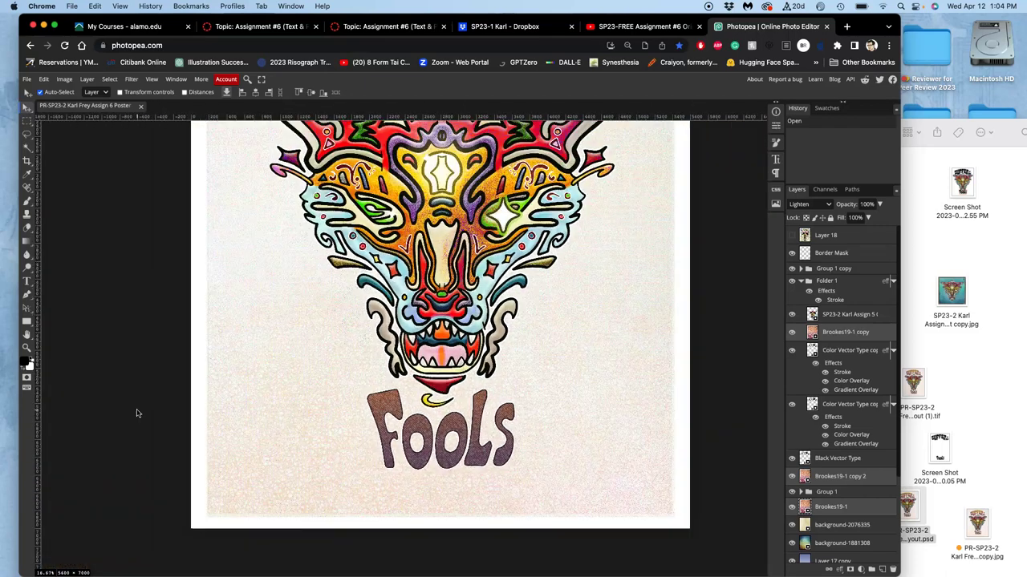
click(792, 236)
click(792, 236)
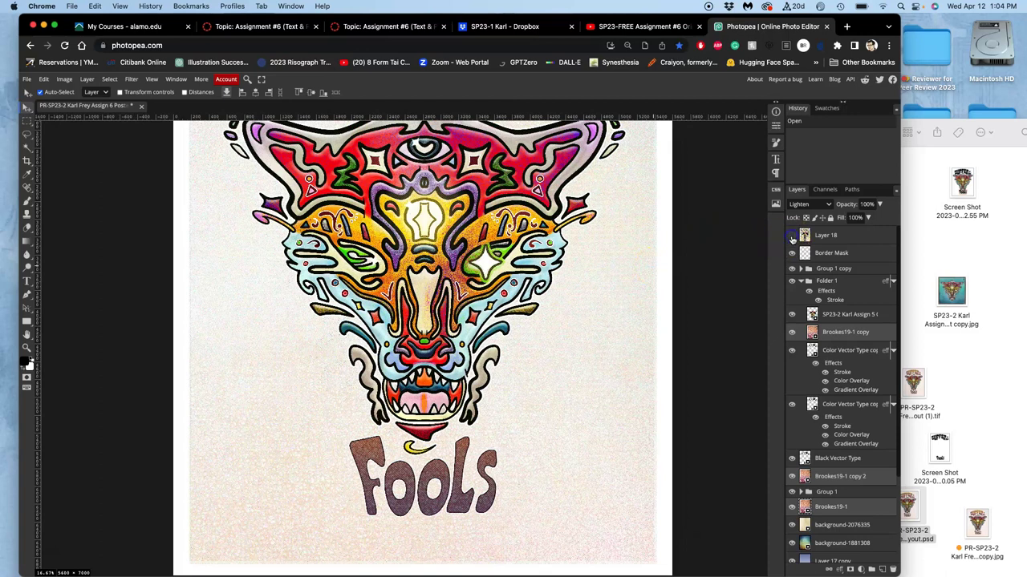
click(792, 237)
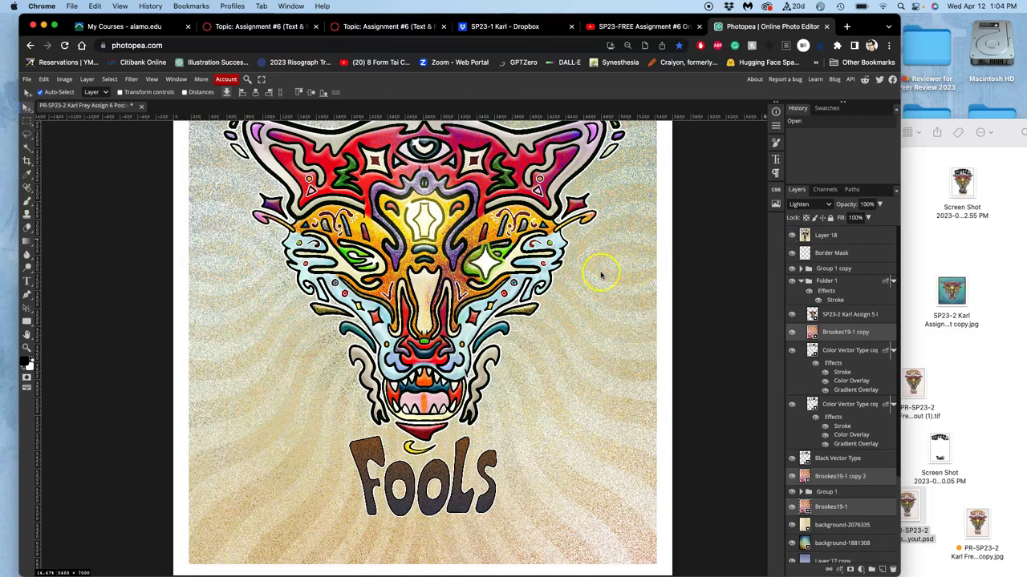
- Inspect the SUFFER NO FOOLS lettering up close, then zoom back out to fit
scroll(602, 275, up, 5)
scroll(602, 272, up, 2)
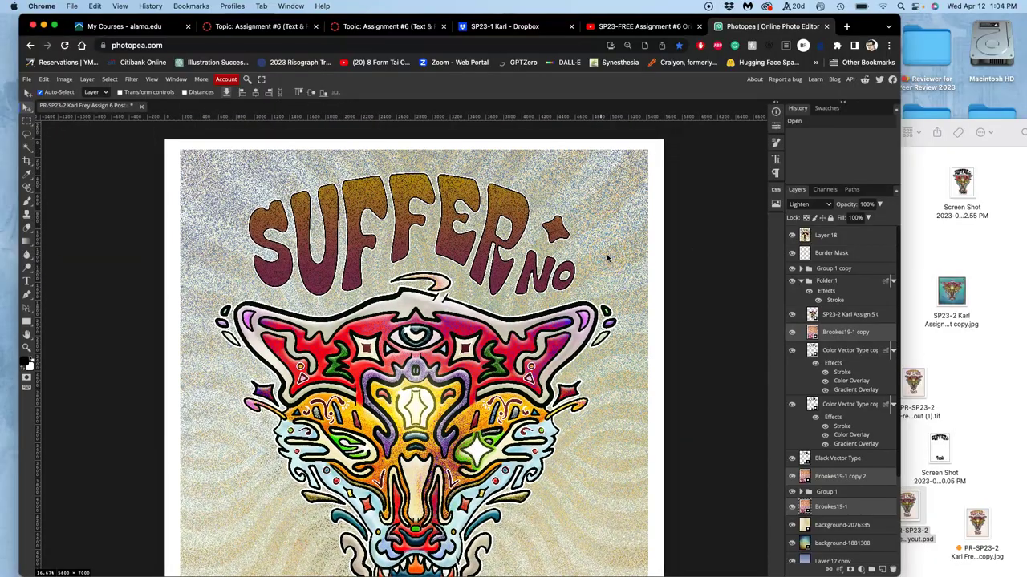
scroll(607, 257, up, 10)
scroll(607, 257, up, 6)
scroll(607, 253, up, 10)
scroll(607, 253, down, 3)
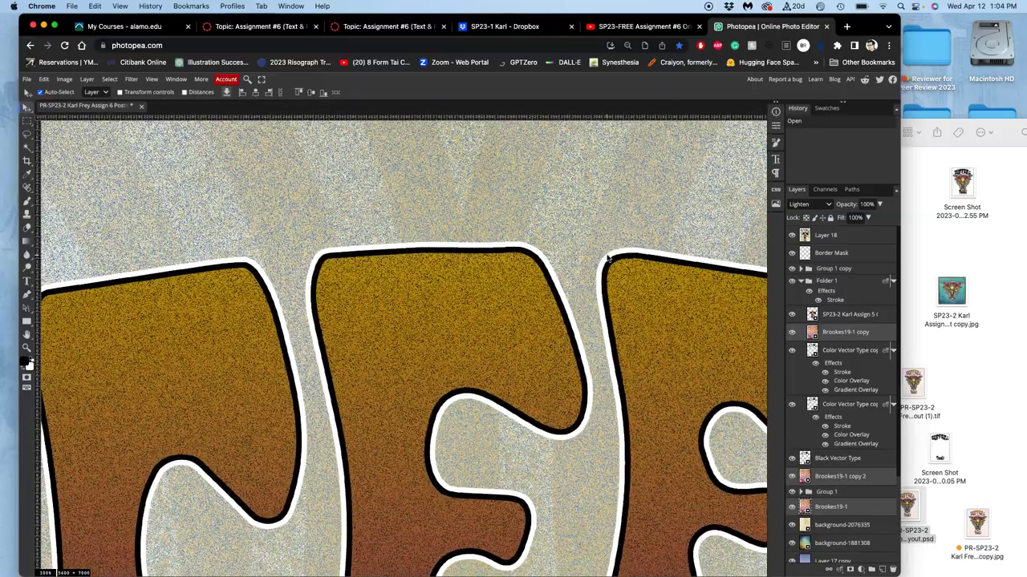
scroll(607, 257, down, 5)
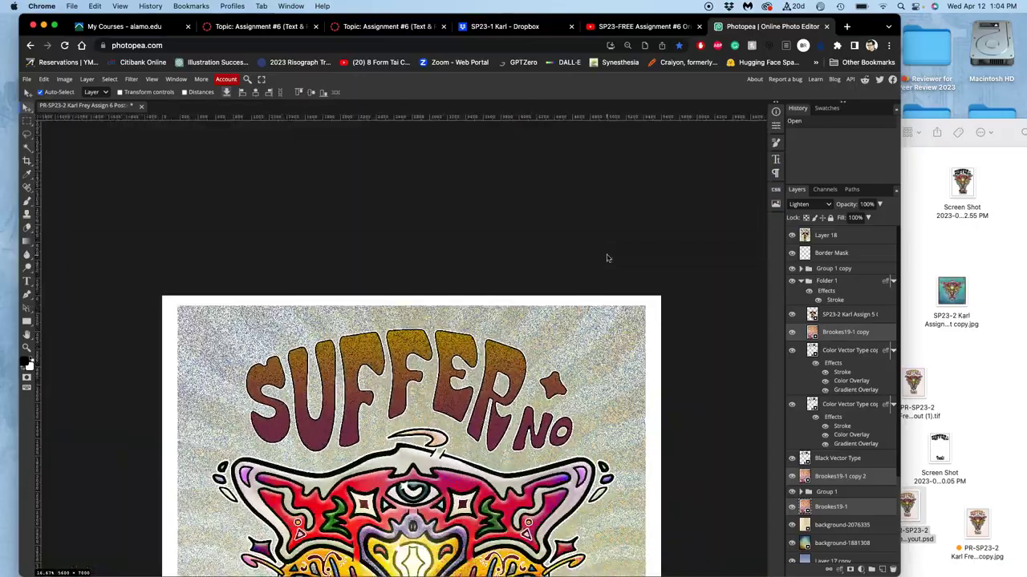
scroll(608, 257, down, 2)
scroll(607, 258, down, 3)
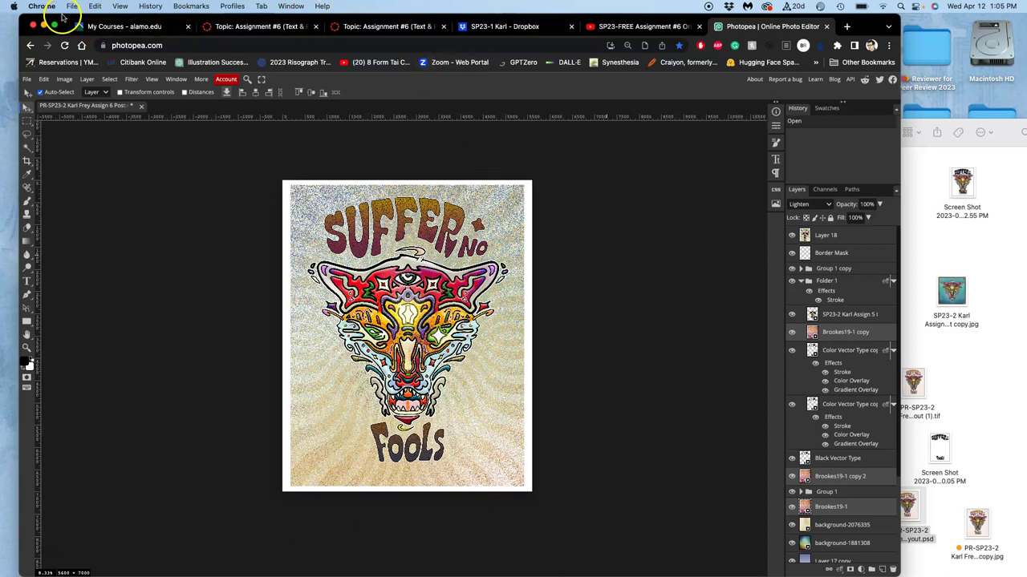
drag(66, 20, 65, 48)
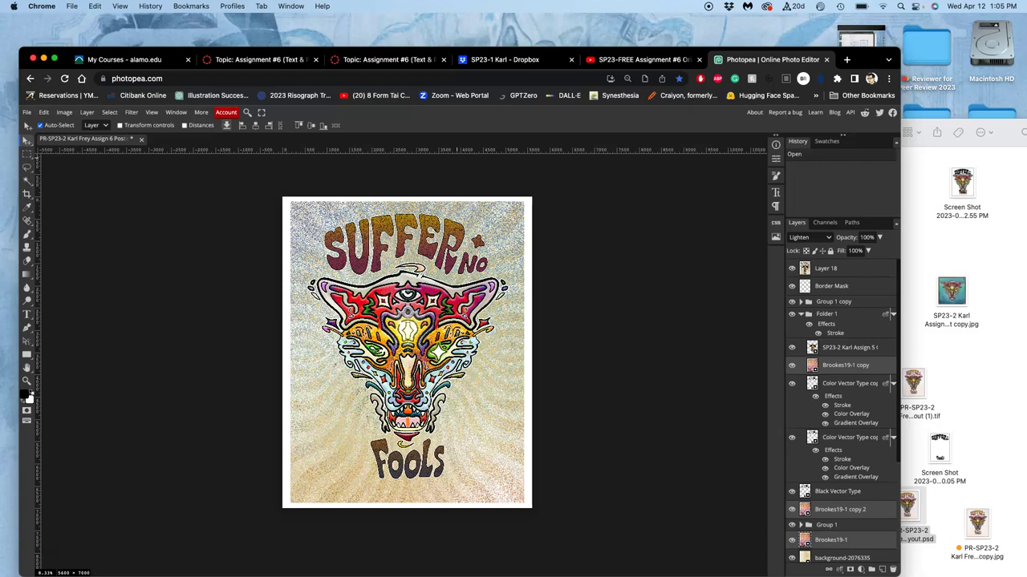
- Review the finished poster in the Canvas discussion, then return to the Photopea PSD
click(385, 60)
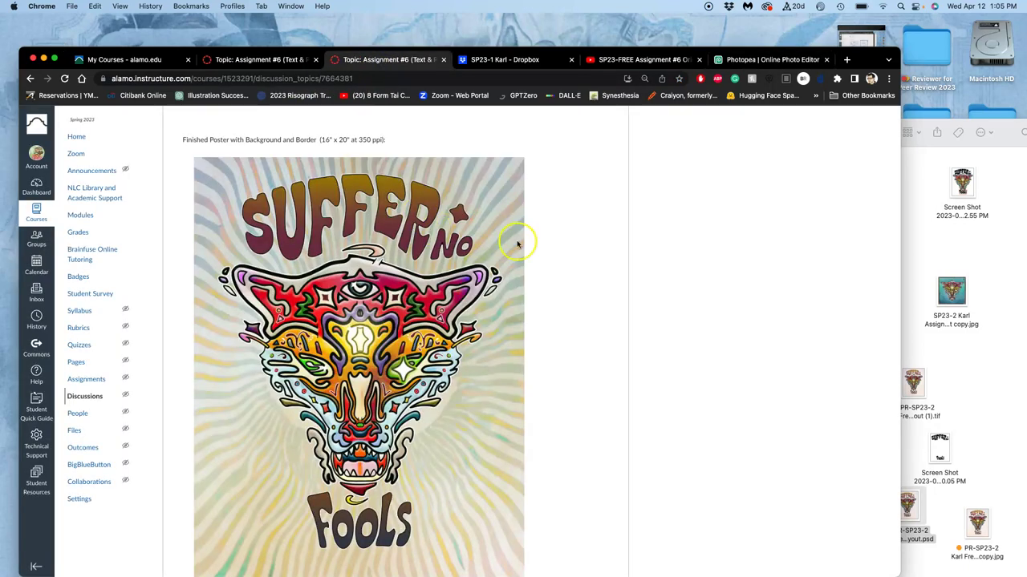
scroll(520, 257, down, 1)
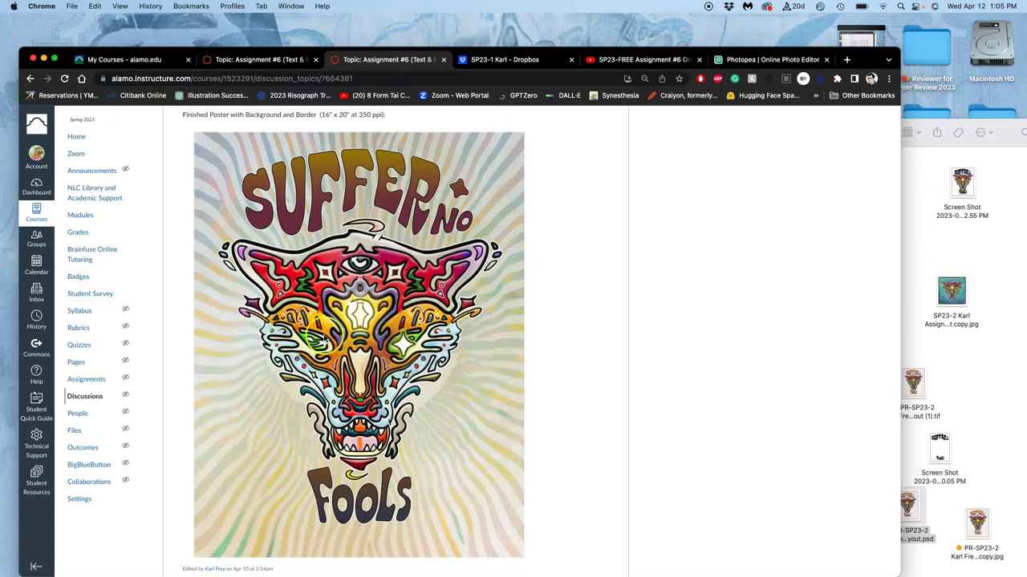
click(213, 366)
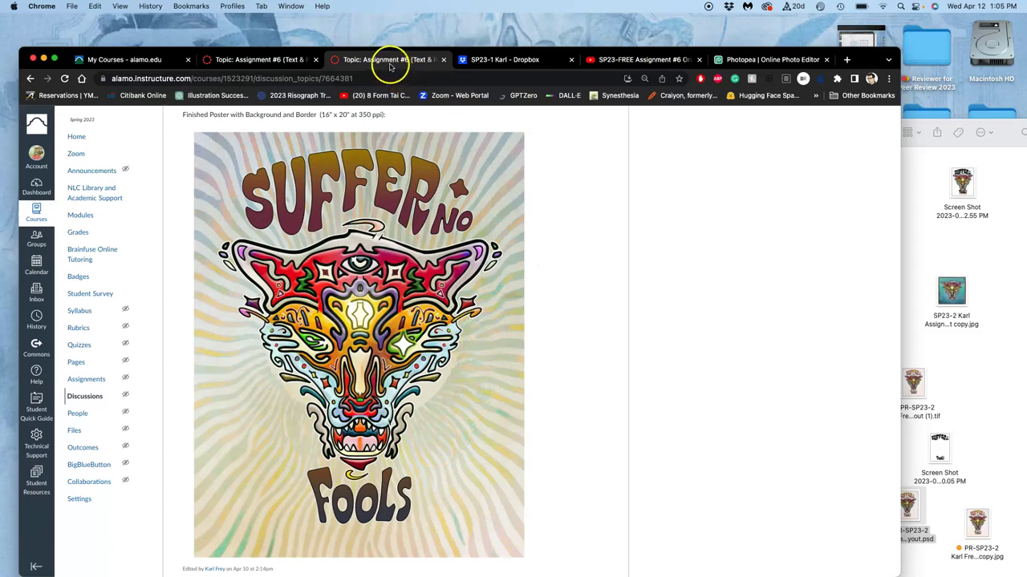
click(726, 59)
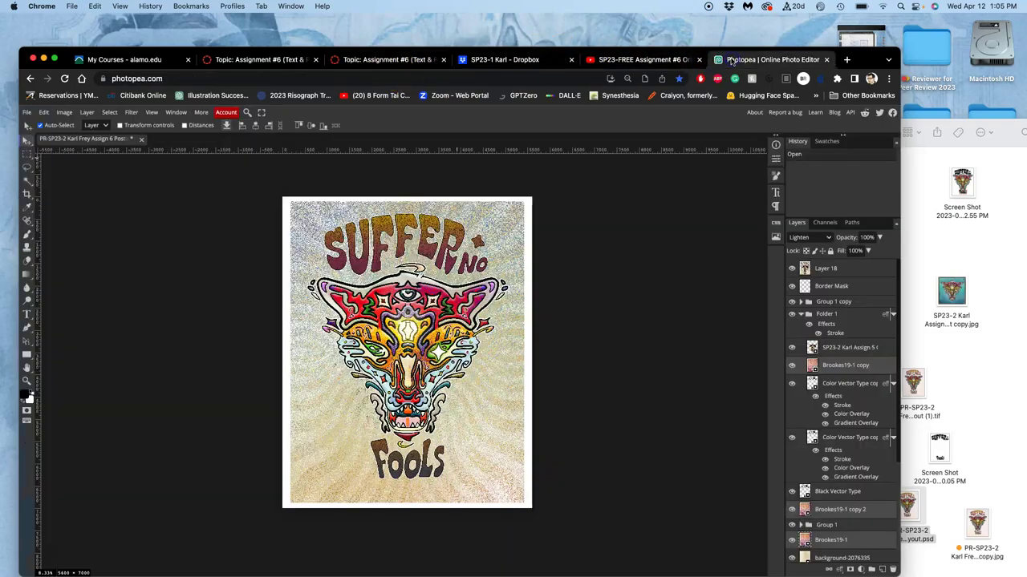
key(super+equal)
key(super+equal)
key(super+equal)
key(super+equal)
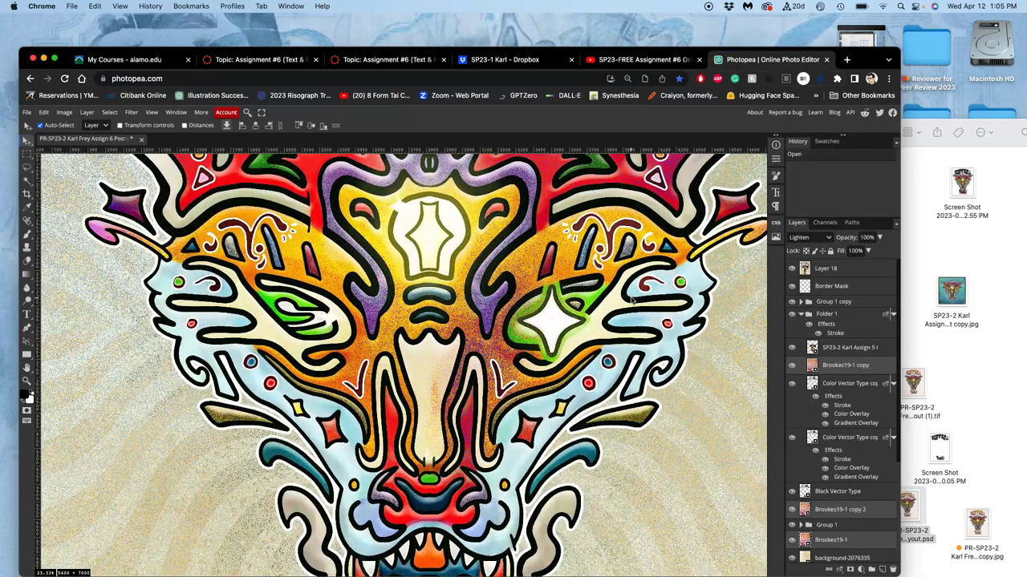
scroll(343, 351, up, 5)
scroll(343, 351, left, 5)
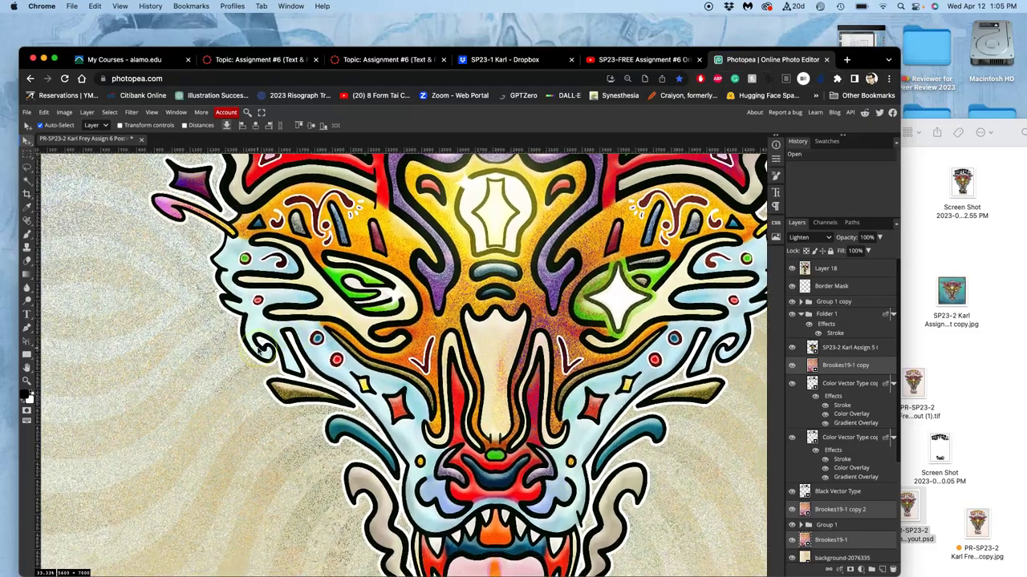
scroll(258, 350, up, 10)
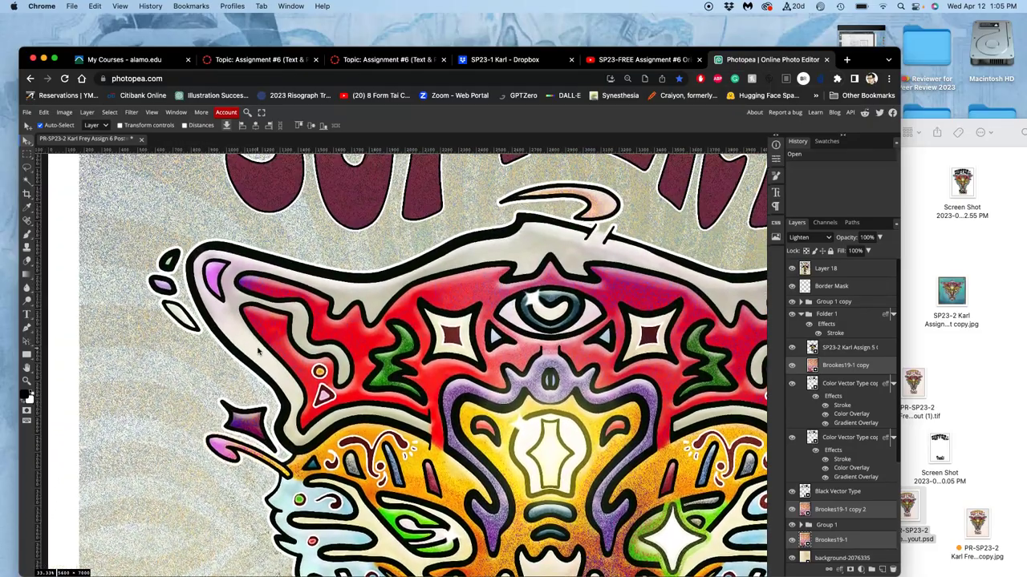
scroll(258, 351, right, 5)
scroll(259, 351, right, 6)
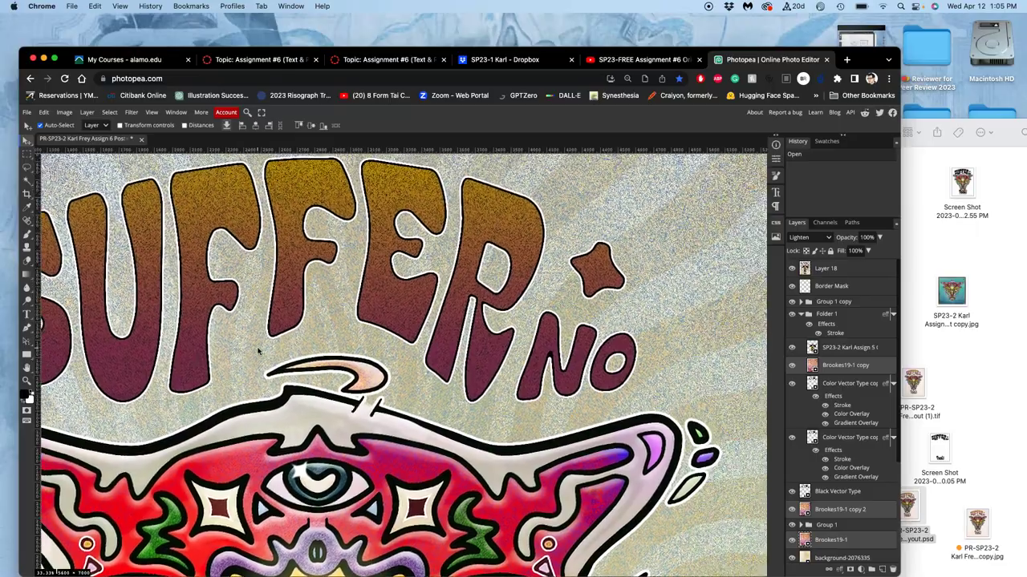
scroll(258, 351, down, 2)
scroll(258, 350, down, 5)
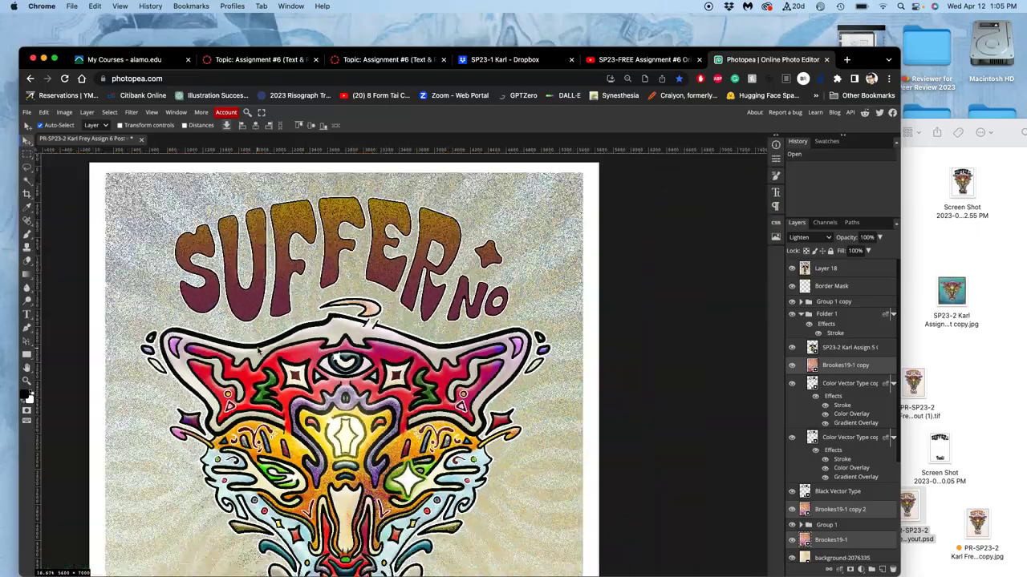
scroll(258, 350, down, 5)
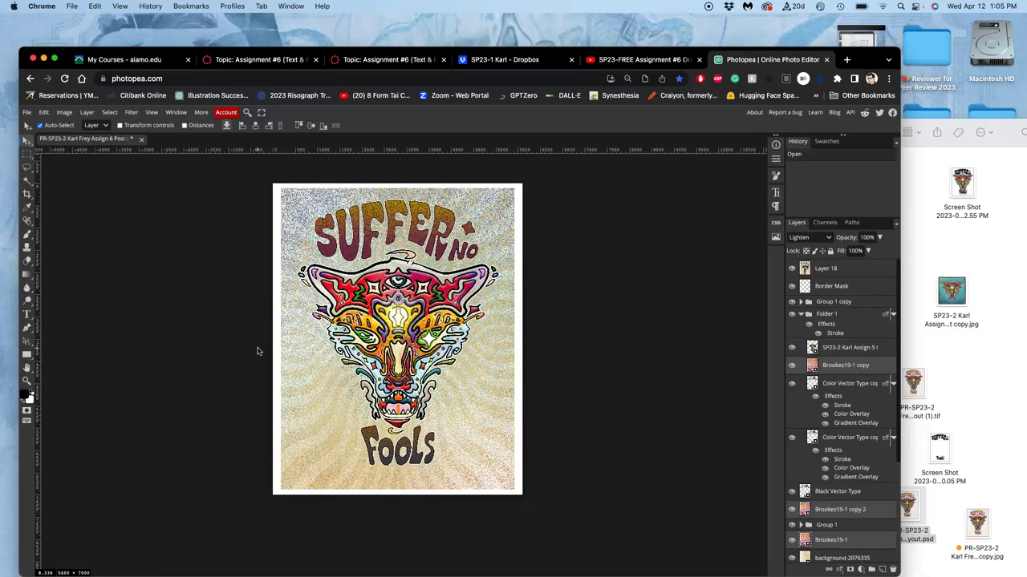
- Inspect the dither dots at 300%, then view the creature's face and SUFFER NO lettering
scroll(379, 271, up, 15)
scroll(379, 271, up, 2)
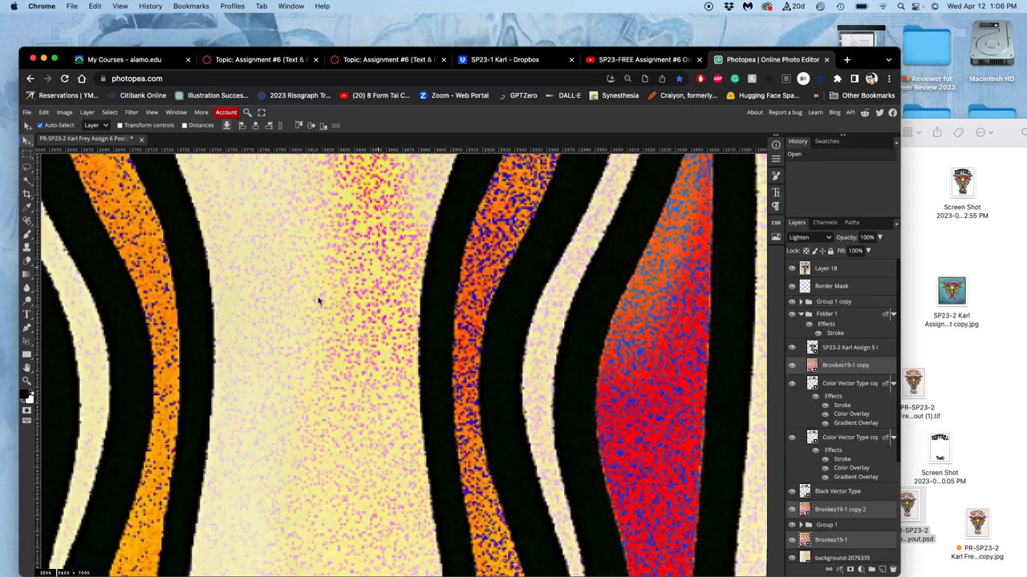
scroll(319, 301, down, 5)
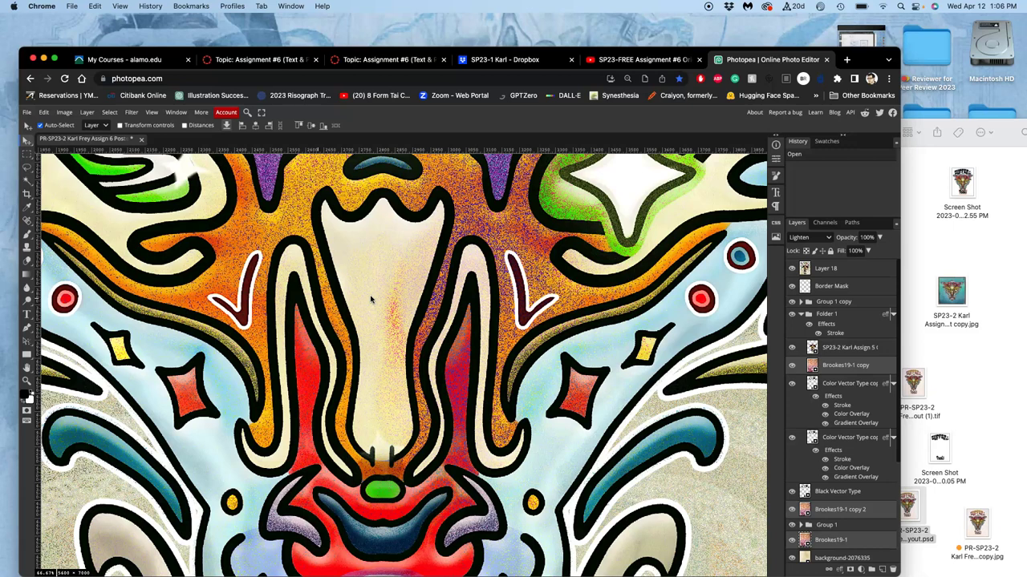
key(super+minus)
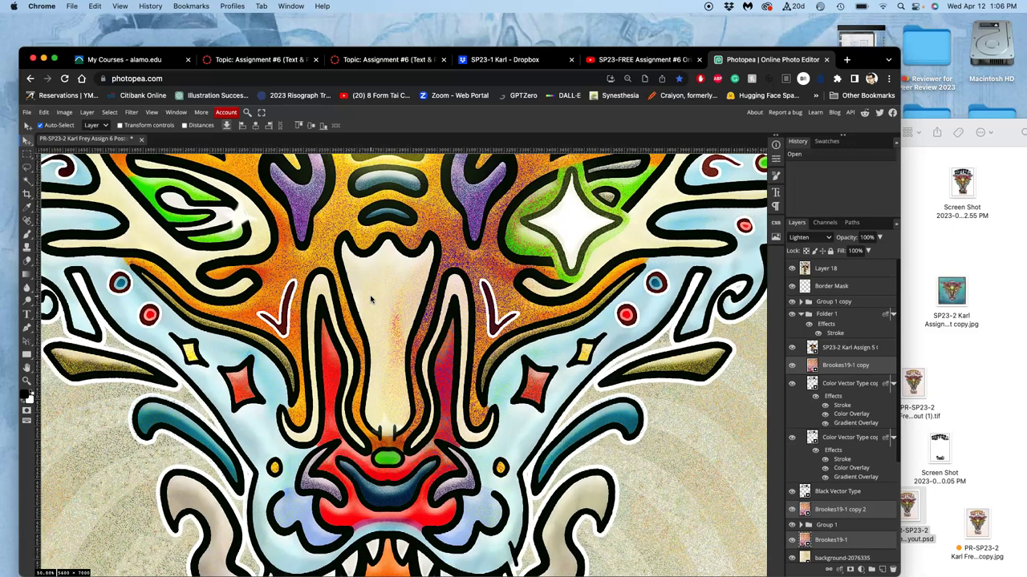
scroll(371, 299, up, 3)
click(357, 275)
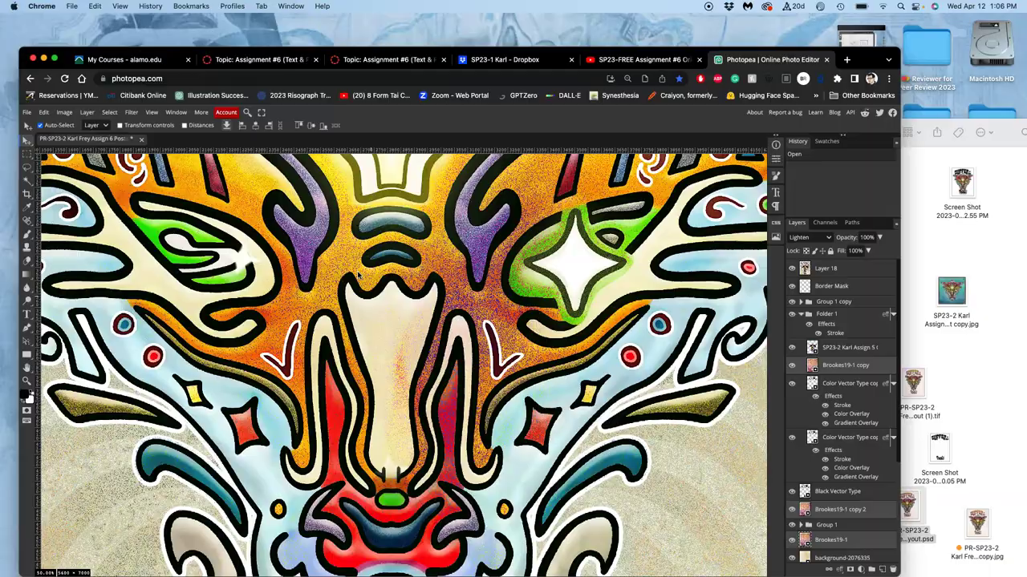
scroll(358, 275, up, 10)
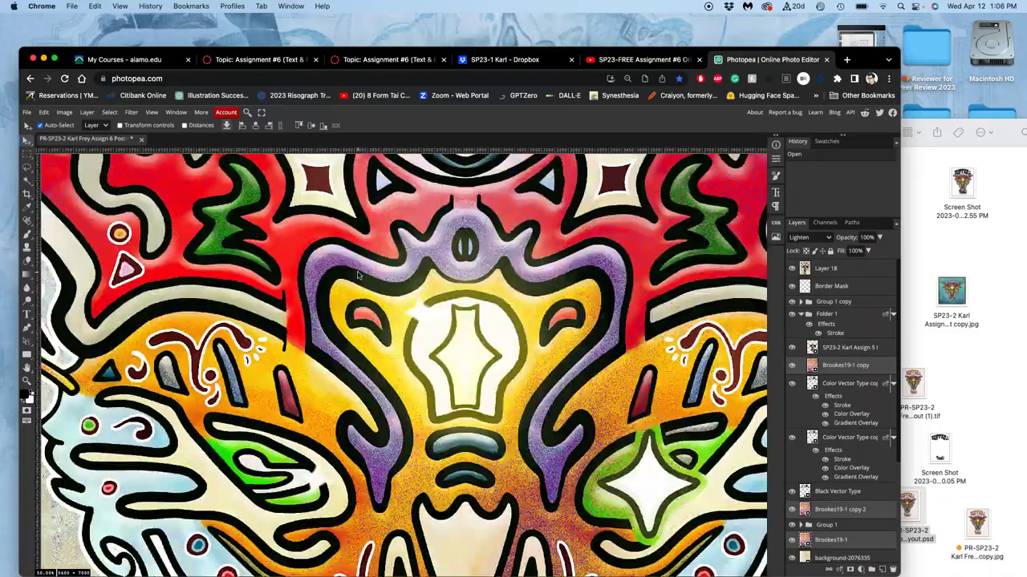
scroll(357, 275, up, 5)
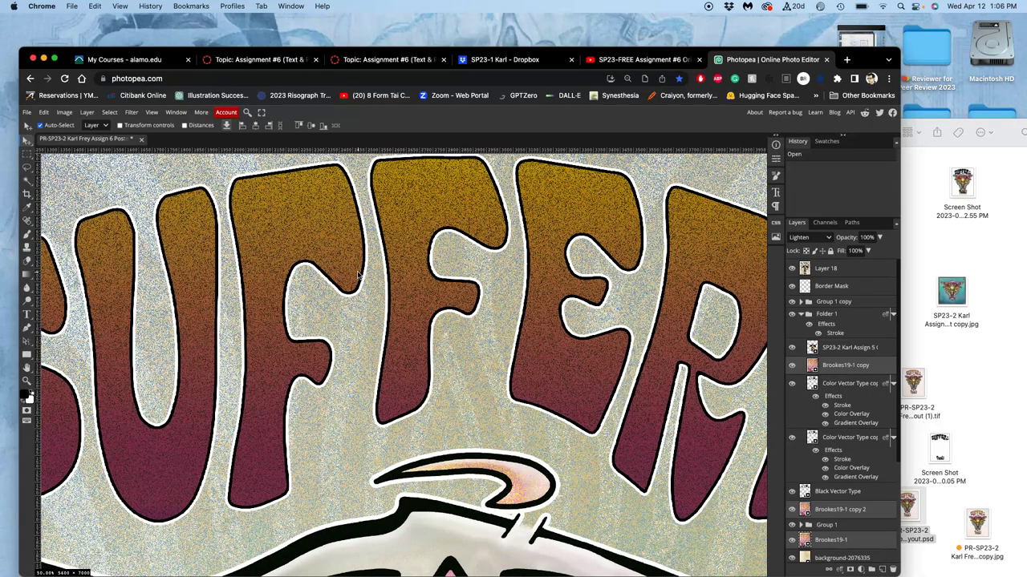
scroll(357, 276, down, 4)
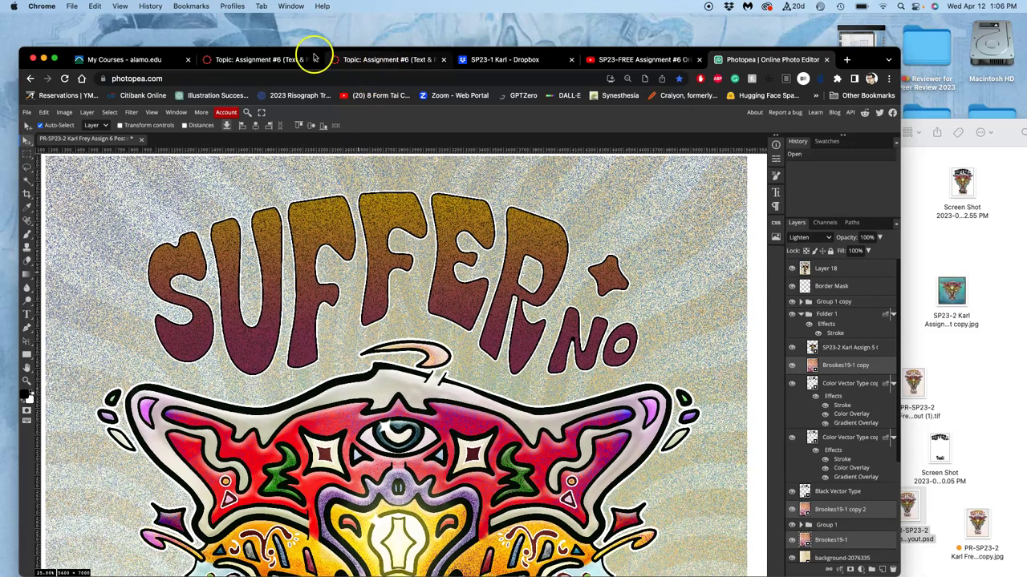
- Leave the finished-poster discussion post and go to the Canvas course home page
click(280, 57)
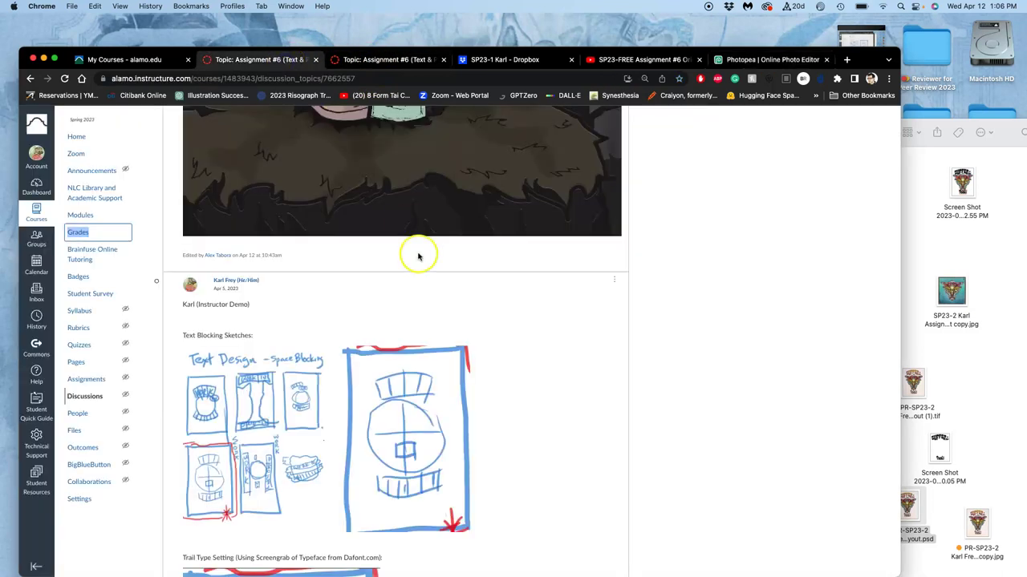
click(377, 61)
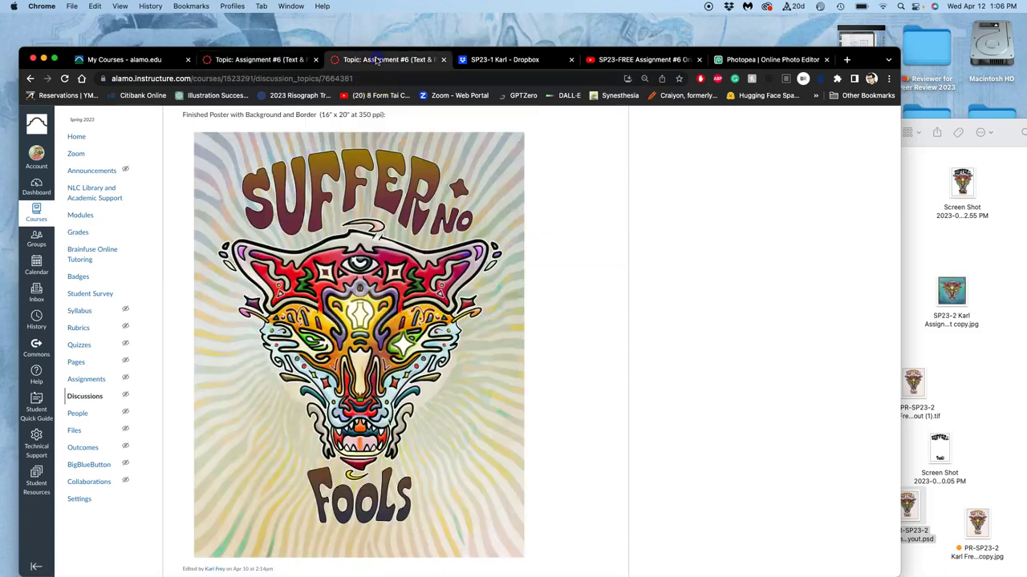
click(80, 142)
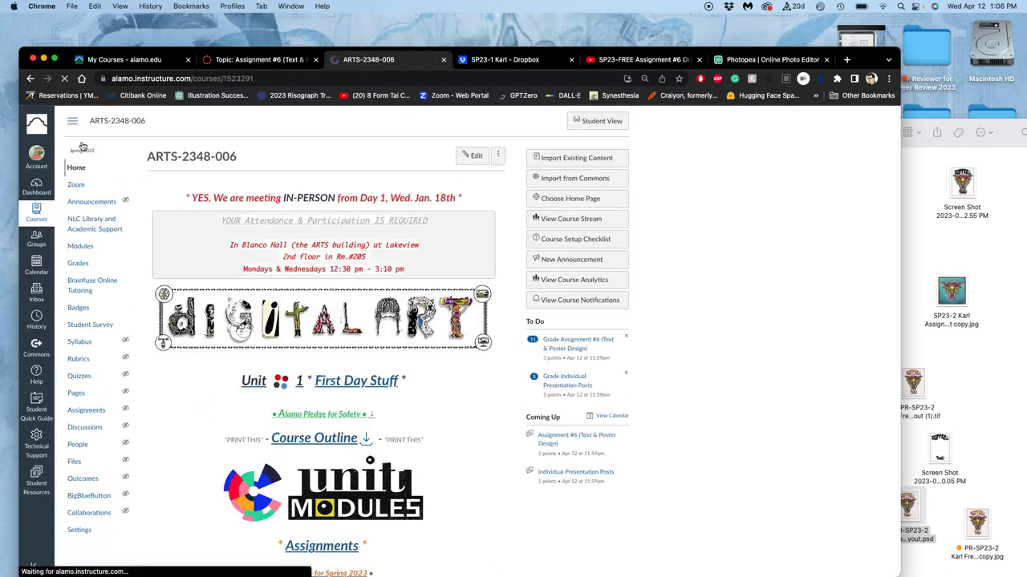
scroll(239, 294, down, 2)
scroll(236, 296, down, 8)
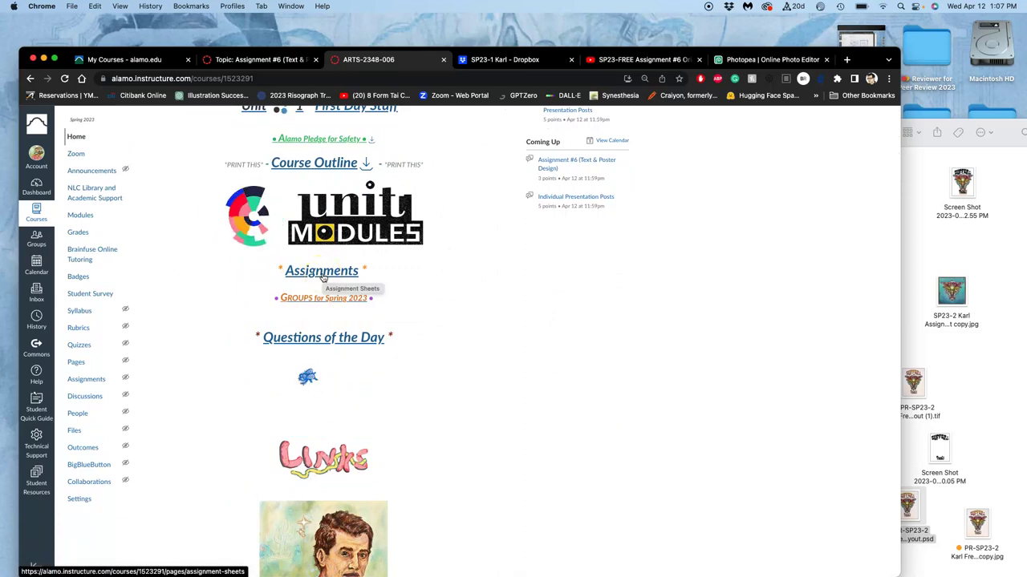
- Open the Assignment Sheets page and scroll down to the Assignment #6 resources
click(322, 275)
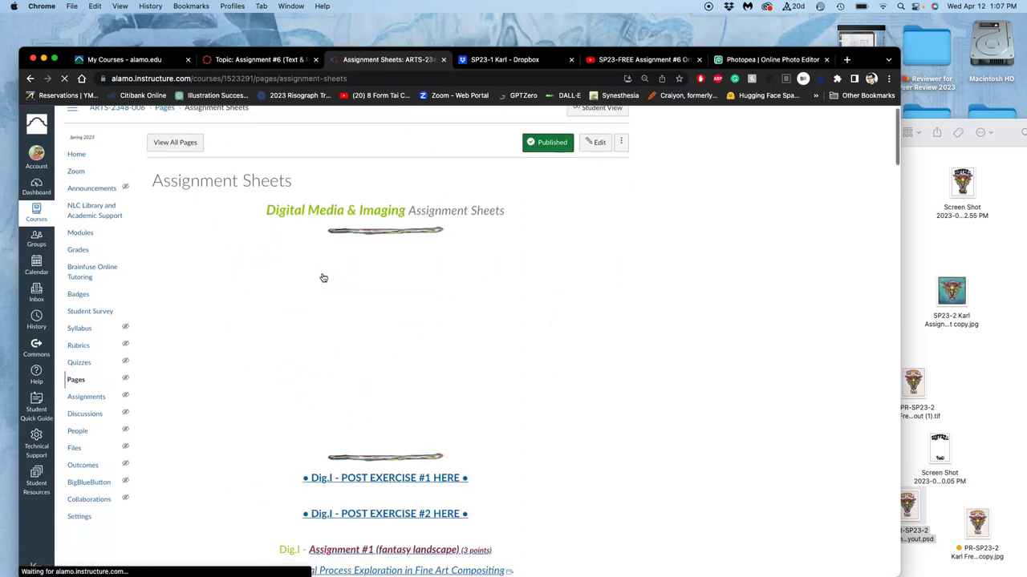
scroll(323, 277, down, 10)
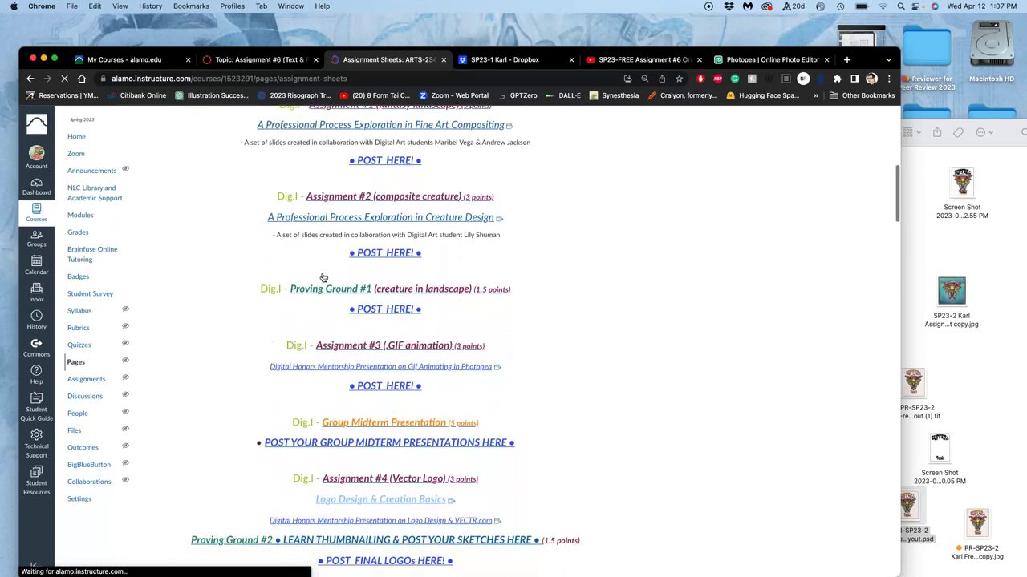
scroll(323, 277, down, 15)
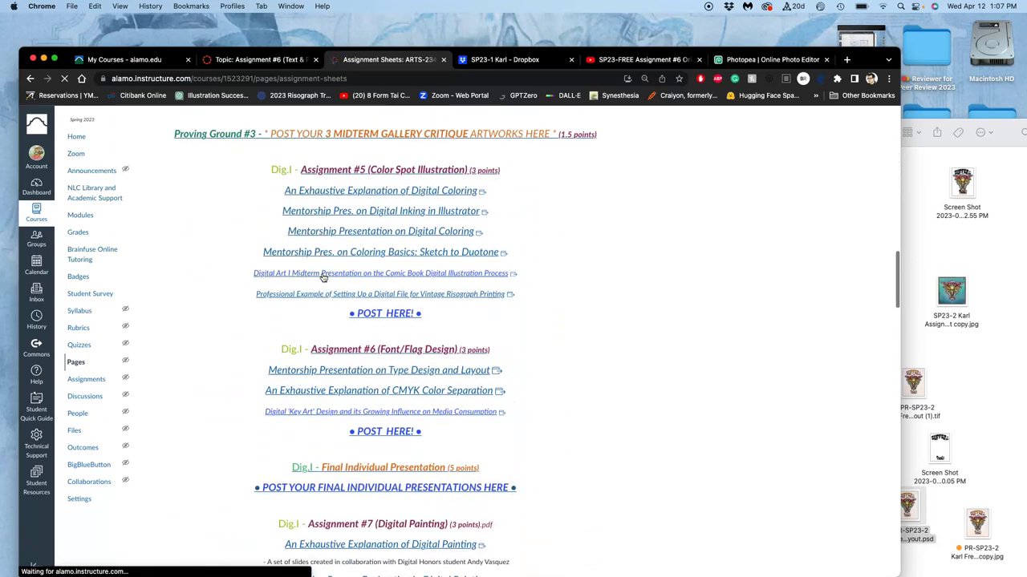
scroll(323, 277, down, 4)
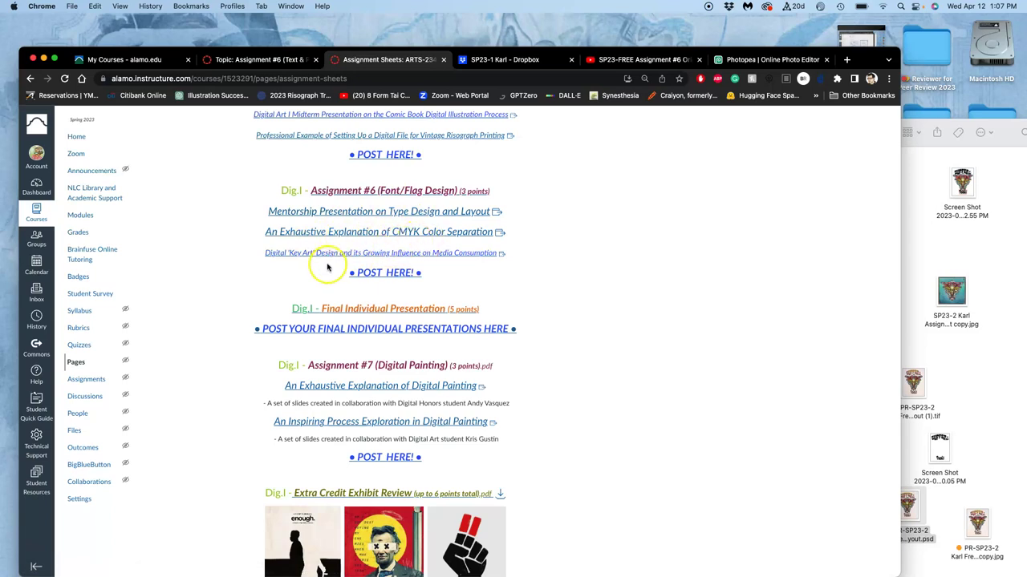
- Open 'The Key Art Edition' Substack reading in a new tab and scroll through it
click(383, 254)
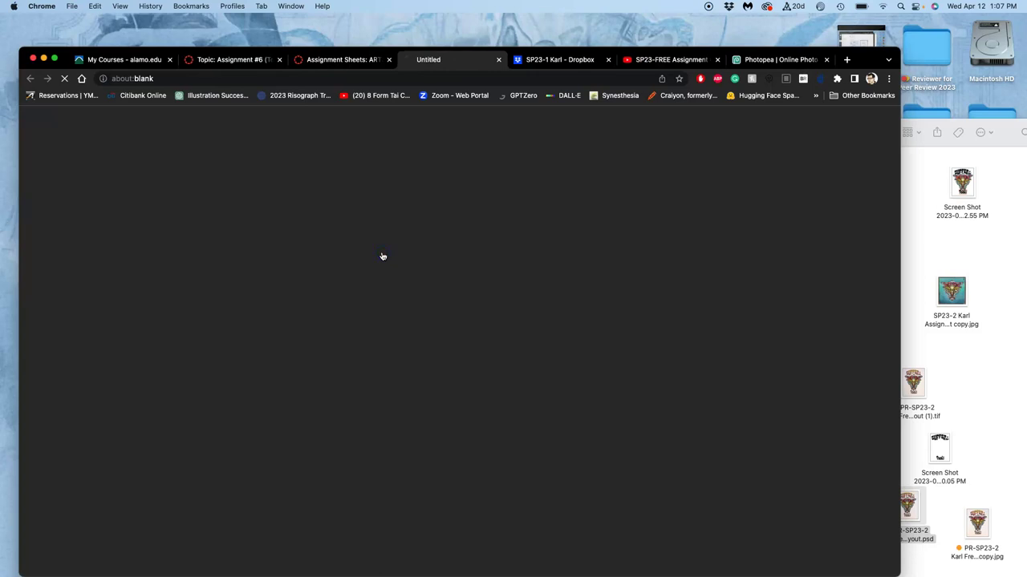
scroll(382, 256, down, 8)
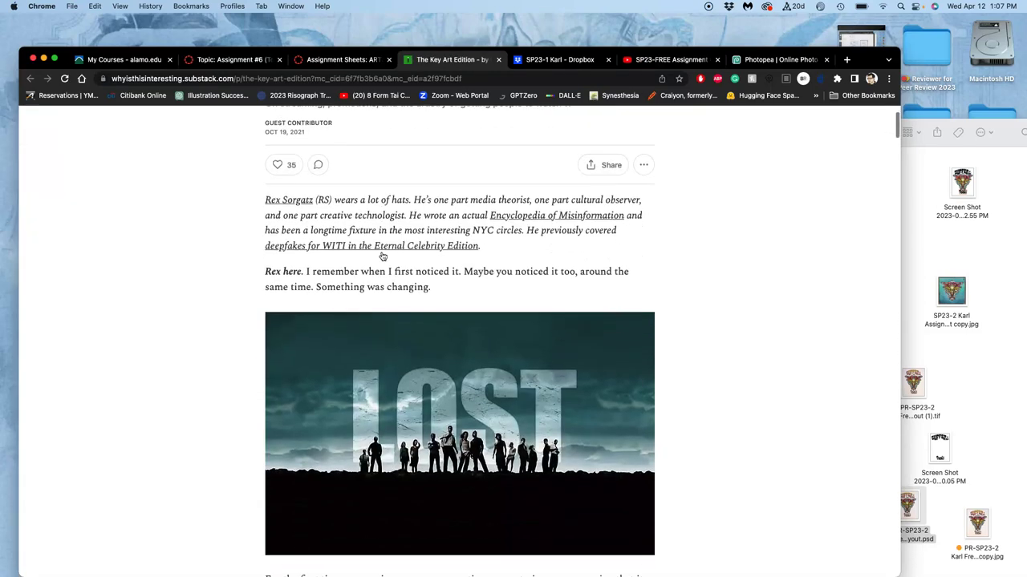
scroll(383, 256, down, 5)
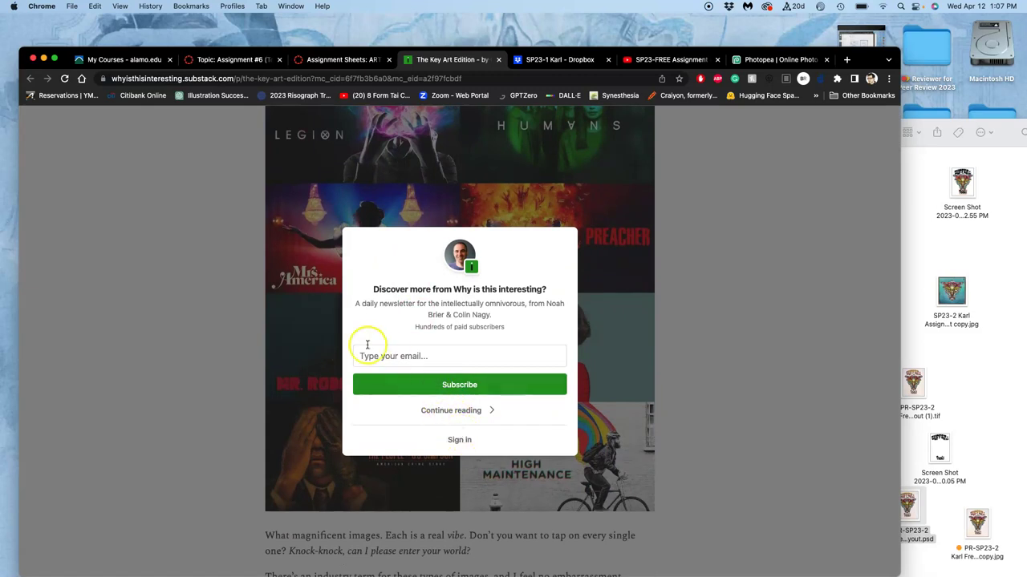
scroll(305, 320, down, 6)
scroll(308, 321, down, 8)
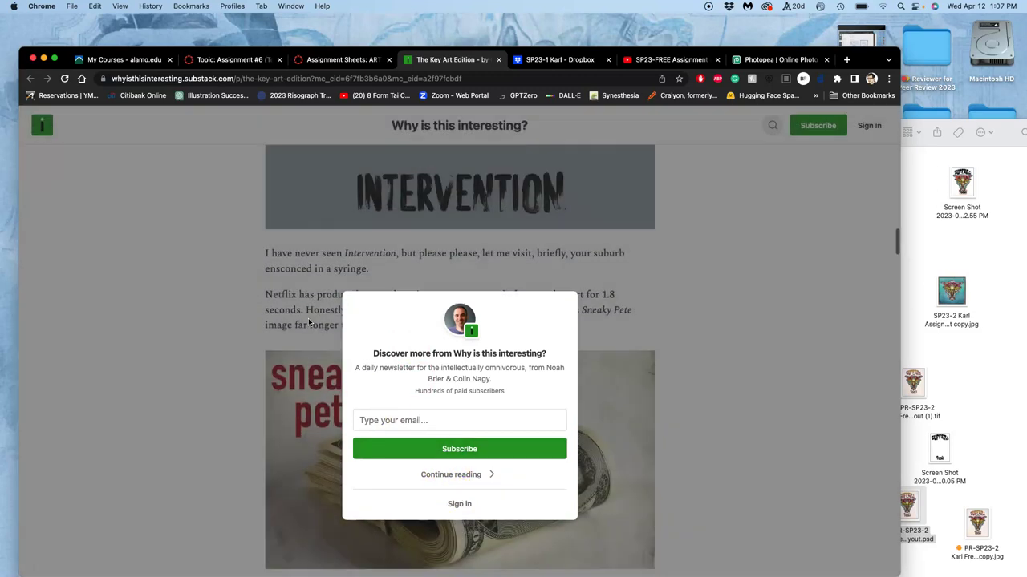
- Dismiss the newsletter subscribe pop-up, scroll back to the top, then return to Canvas
click(308, 322)
scroll(321, 321, up, 8)
click(440, 341)
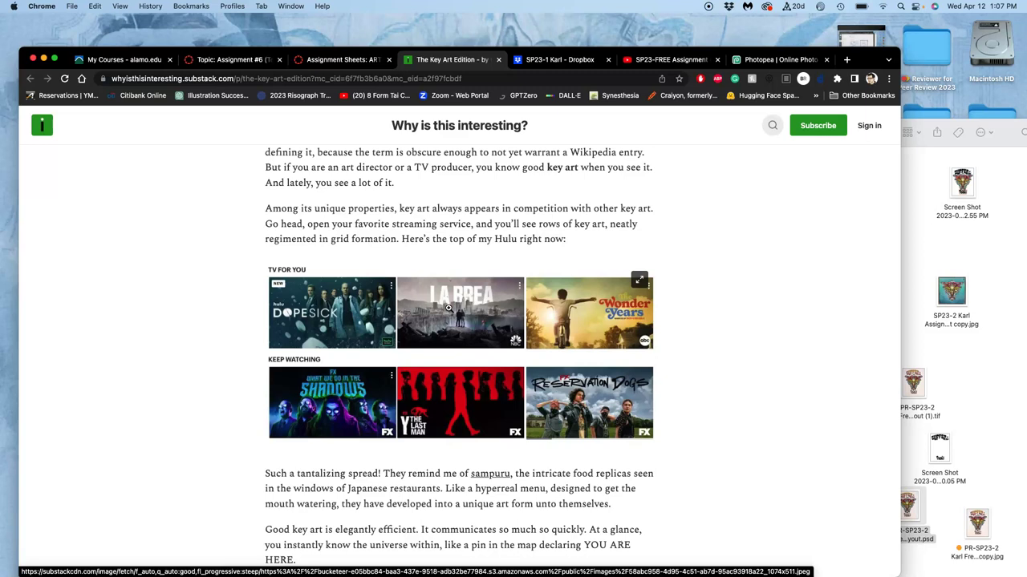
scroll(448, 307, up, 10)
scroll(448, 307, up, 10)
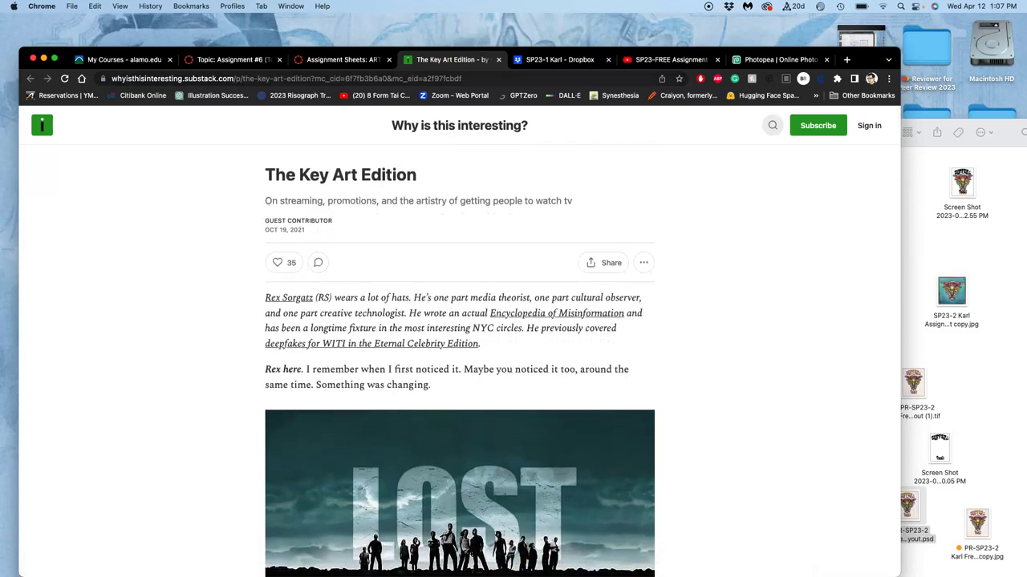
click(341, 59)
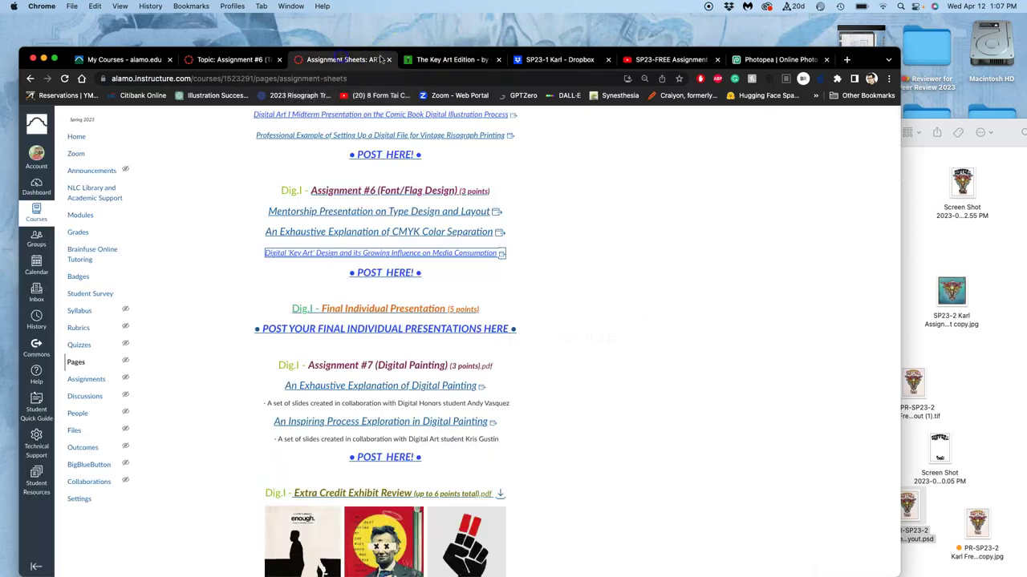
- Open the 'Introduction to Color Separation for Color Printing' slide deck
click(337, 233)
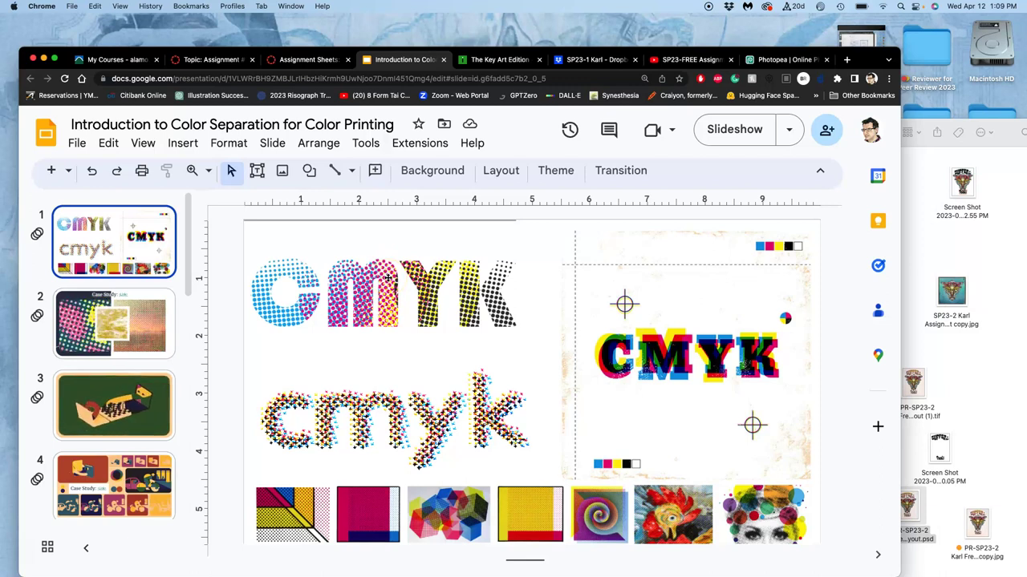
- Start presenting the color separation deck full screen
click(720, 127)
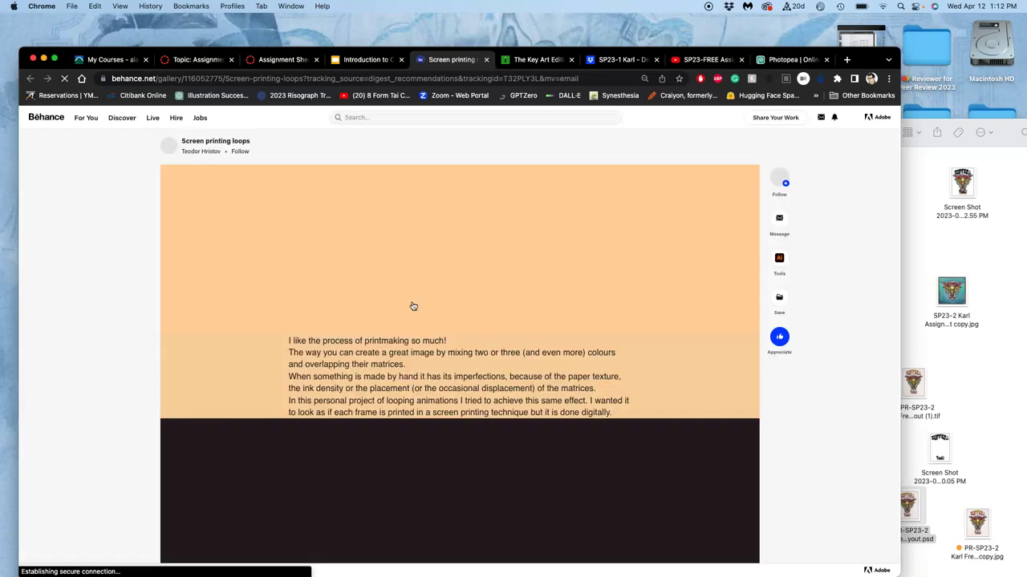
- Scroll through the Screen printing loops frames showing teal, purple, magenta, red and yellow passes
scroll(413, 307, down, 10)
scroll(413, 307, down, 10)
scroll(413, 306, down, 10)
scroll(413, 307, down, 10)
scroll(413, 306, down, 10)
scroll(413, 306, down, 3)
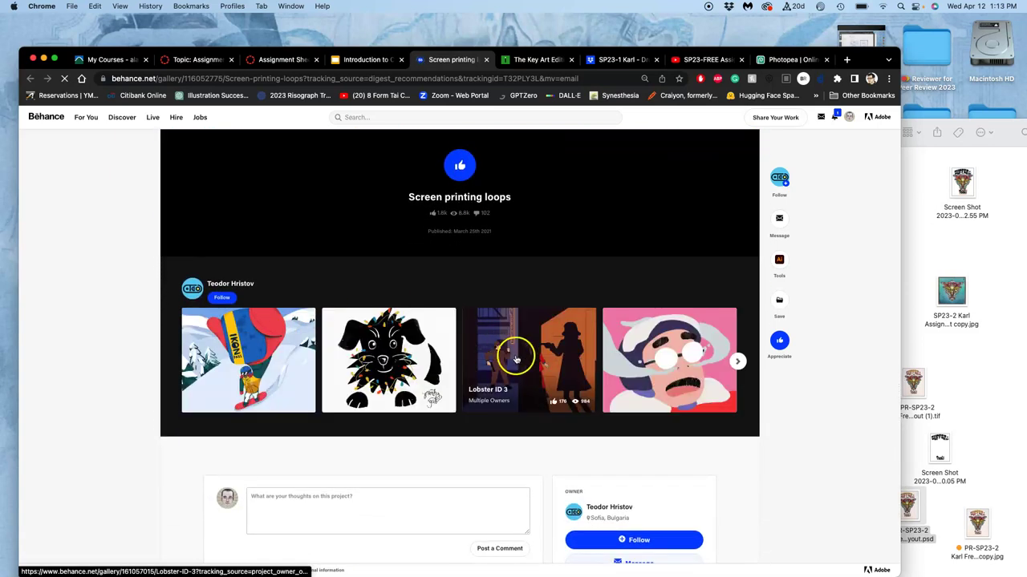
scroll(456, 265, down, 1)
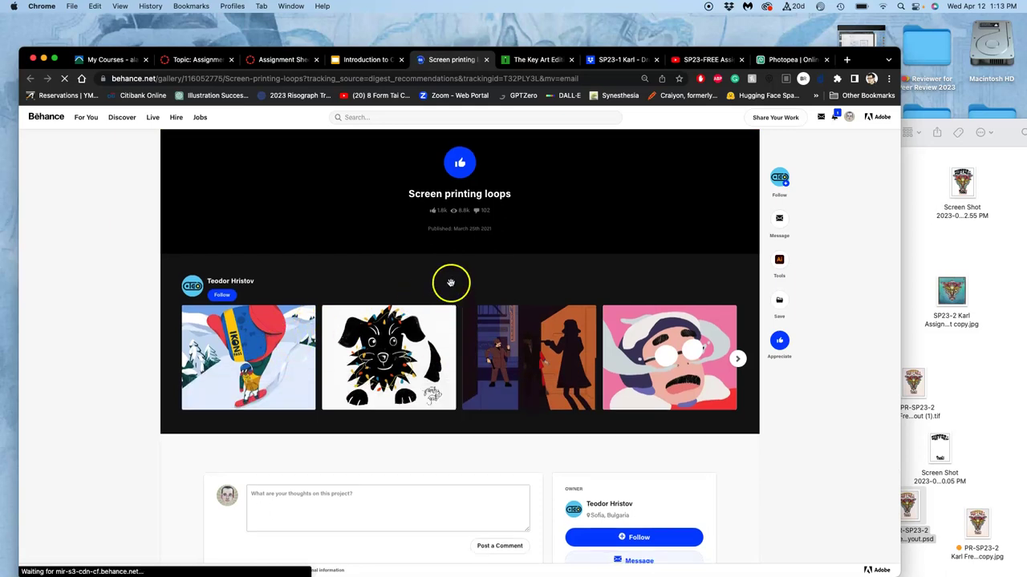
scroll(470, 240, up, 5)
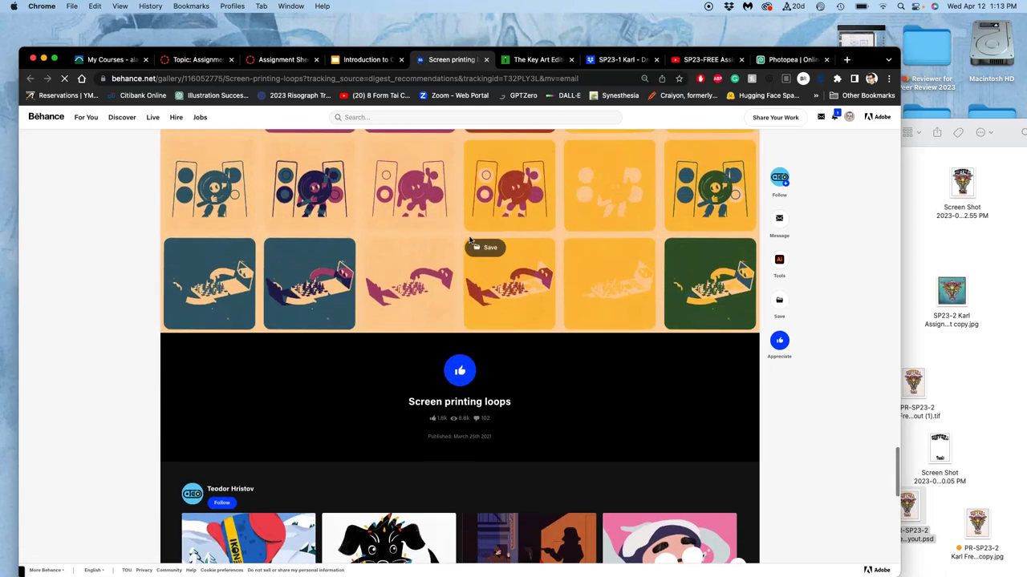
scroll(470, 239, up, 8)
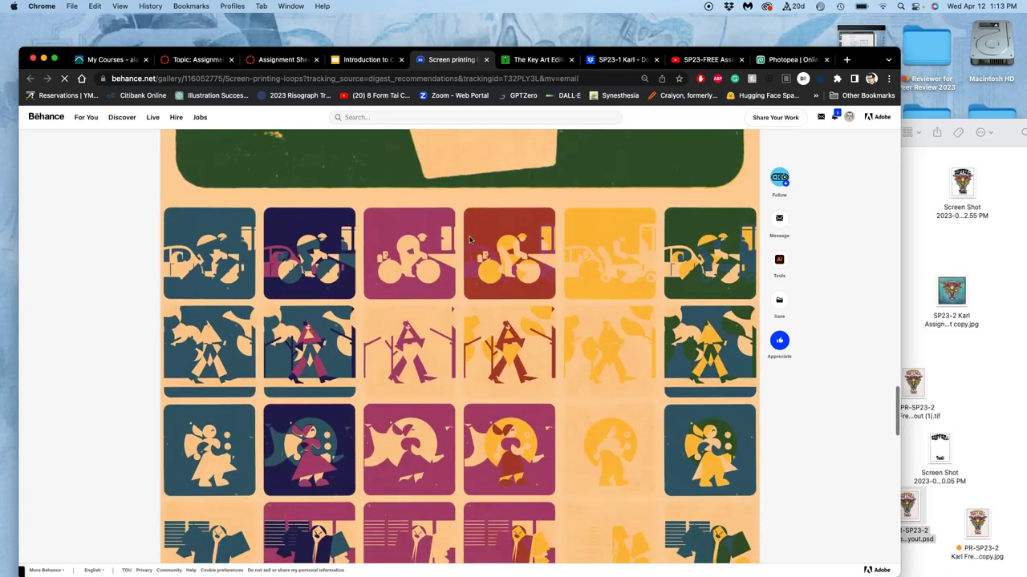
scroll(470, 240, down, 7)
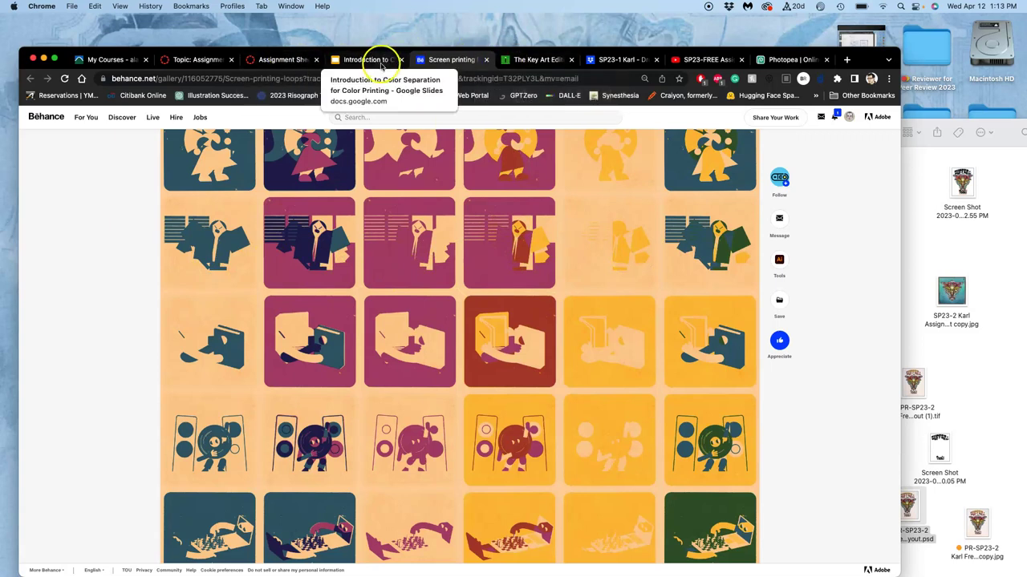
- Switch back to the 'Introduction to Color Separation' deck on its Case Study slide
click(393, 63)
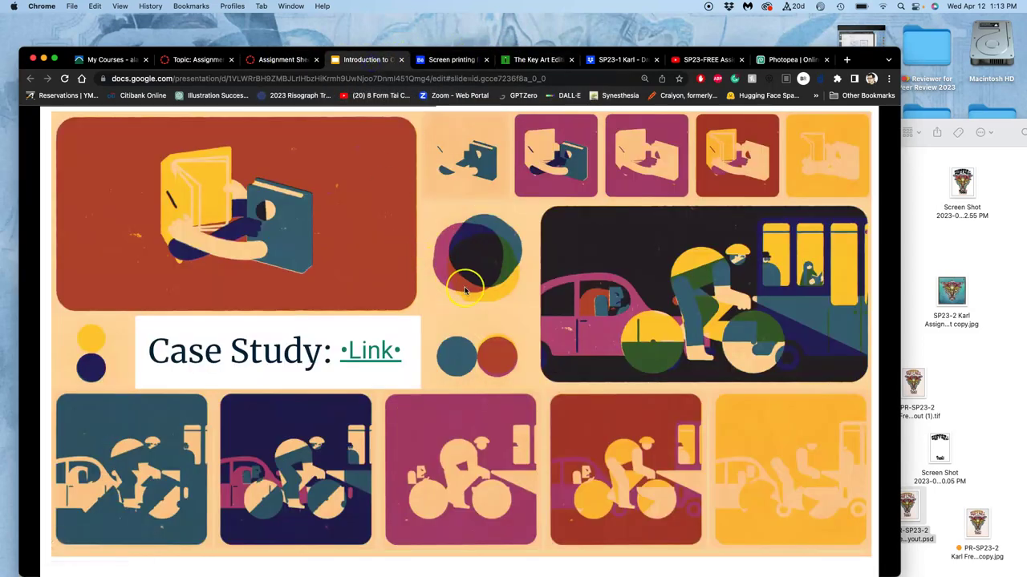